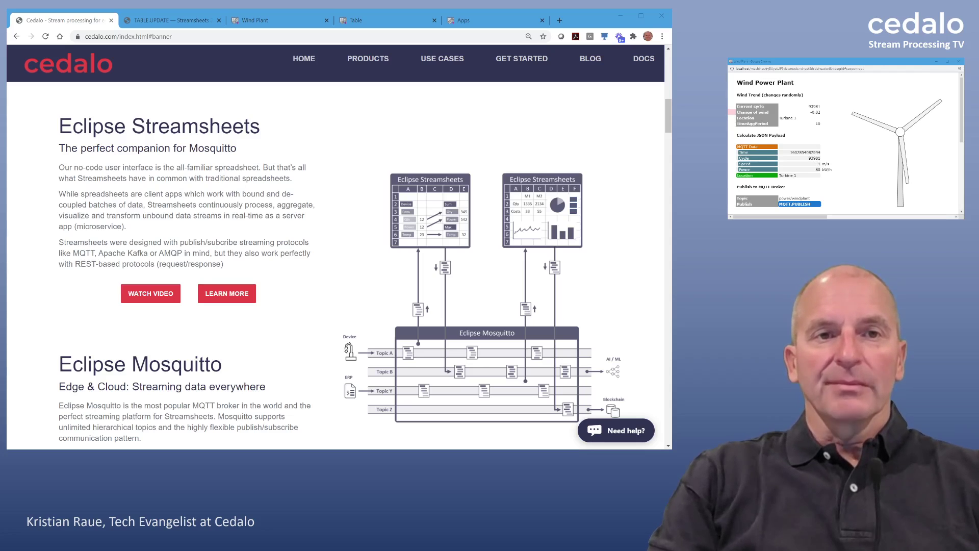
Step: Review the TABLE.UPDATE documentation page, highlighting the syntax line and the SUM aggregation method
{"action": "left_click", "coordinate": [163, 21]}
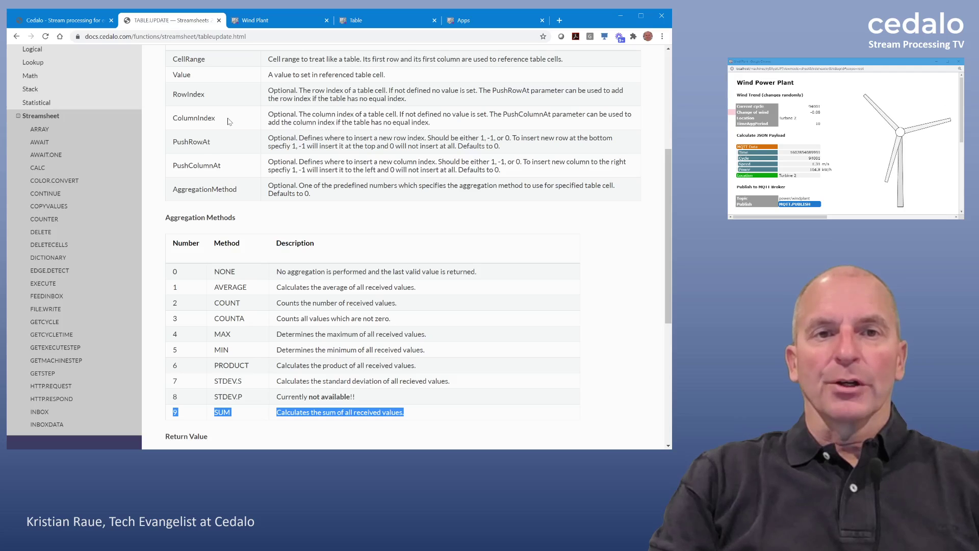
{"action": "scroll", "coordinate": [232, 127], "scroll_direction": "up", "scroll_amount": 4}
{"action": "scroll", "coordinate": [236, 133], "scroll_direction": "up", "scroll_amount": 1}
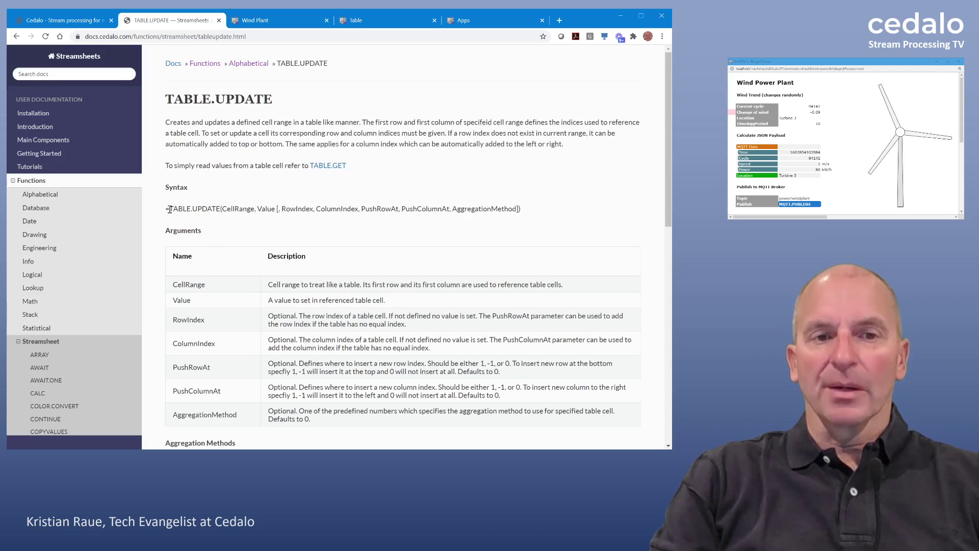
{"action": "left_click_drag", "start_coordinate": [170, 209], "coordinate": [520, 210]}
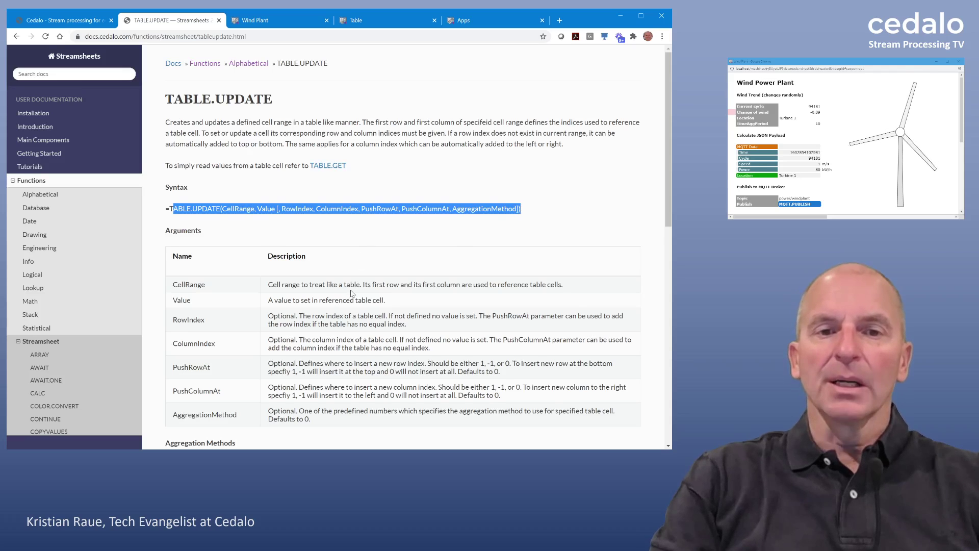
{"action": "scroll", "coordinate": [350, 293], "scroll_direction": "down", "scroll_amount": 5}
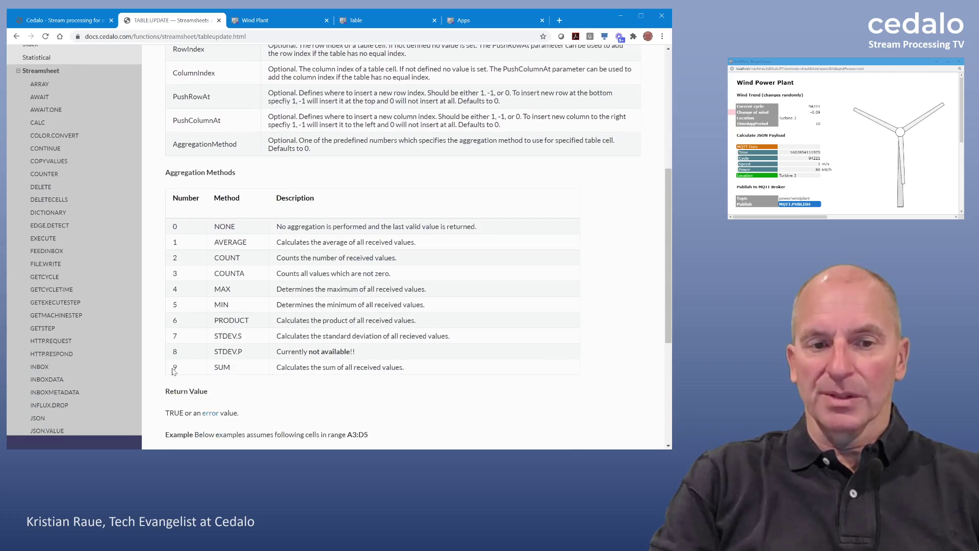
{"action": "left_click_drag", "start_coordinate": [174, 368], "coordinate": [408, 374]}
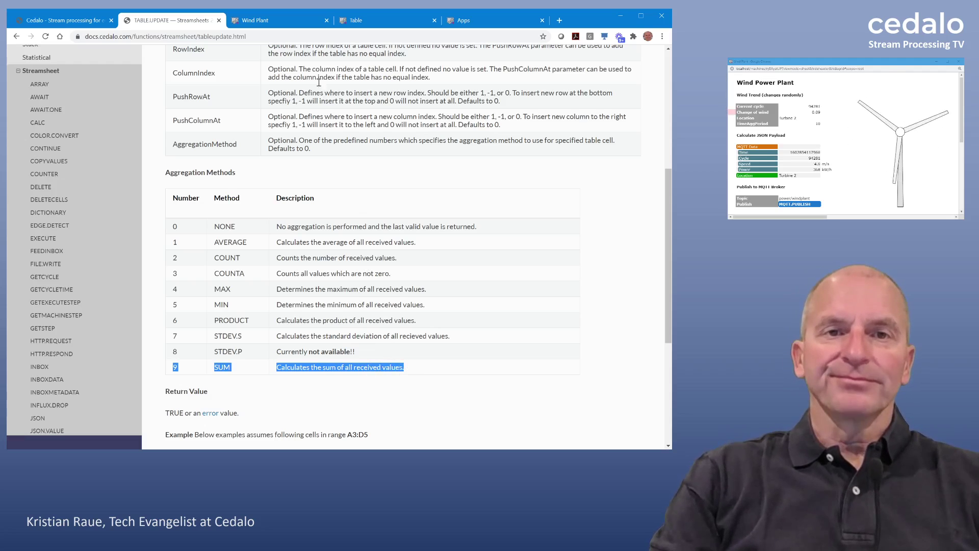
Step: Inspect the Wind Plant app's MQTT Data payload, Speed formula, topic and MQTT.PUBLISH formula
{"action": "left_click", "coordinate": [281, 22]}
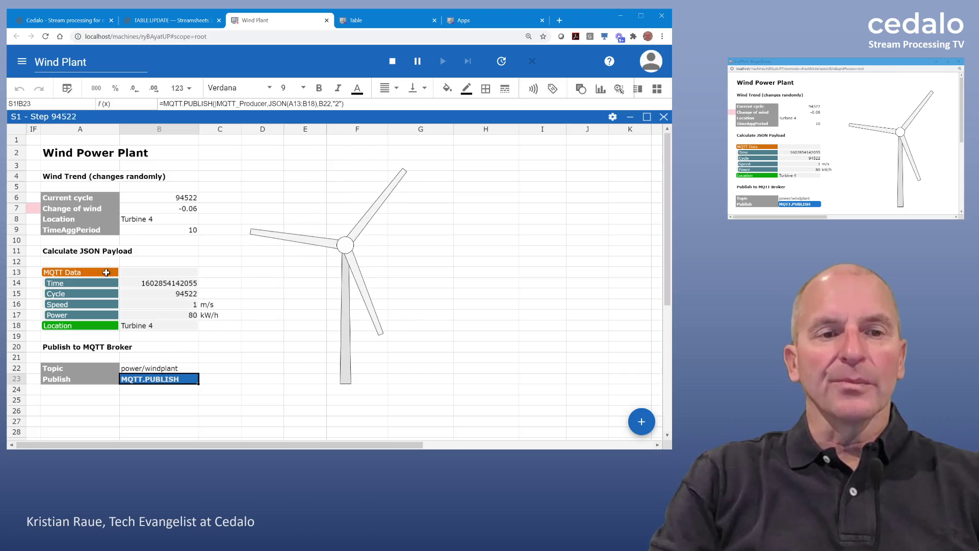
{"action": "left_click_drag", "start_coordinate": [113, 273], "coordinate": [154, 326]}
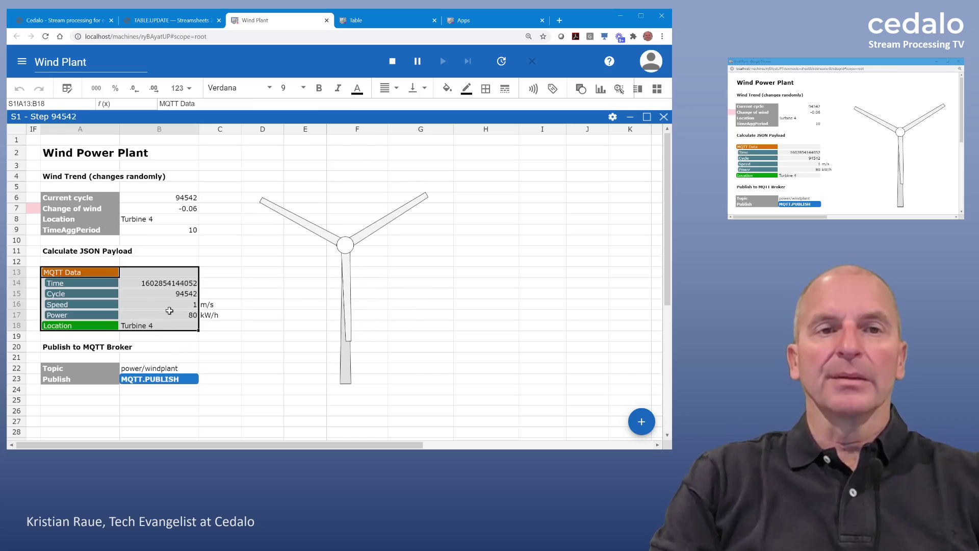
{"action": "left_click", "coordinate": [161, 300]}
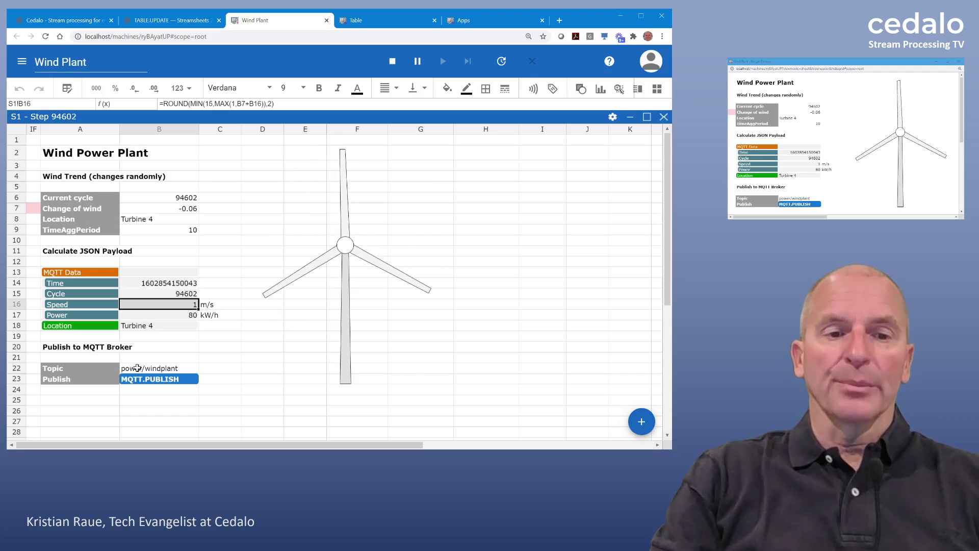
{"action": "left_click", "coordinate": [139, 368]}
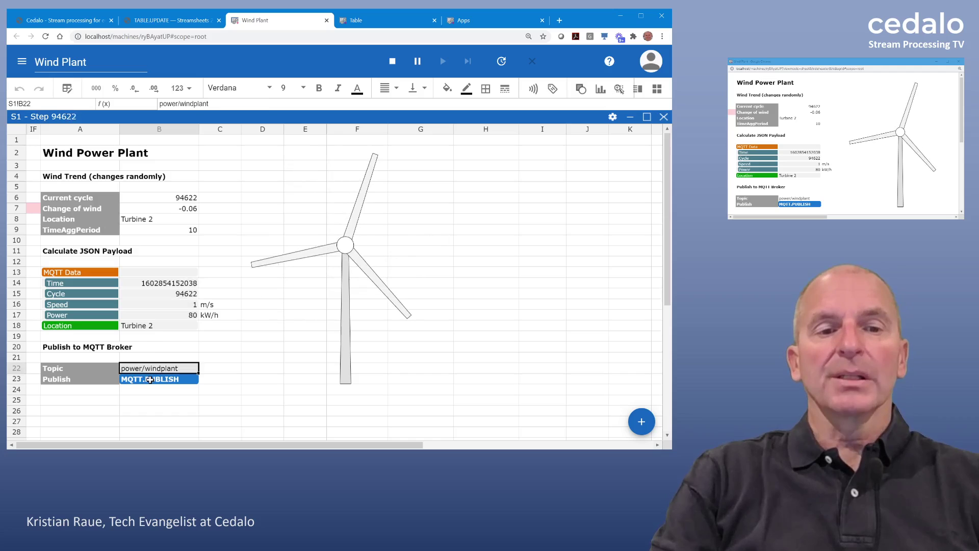
{"action": "left_click", "coordinate": [161, 380]}
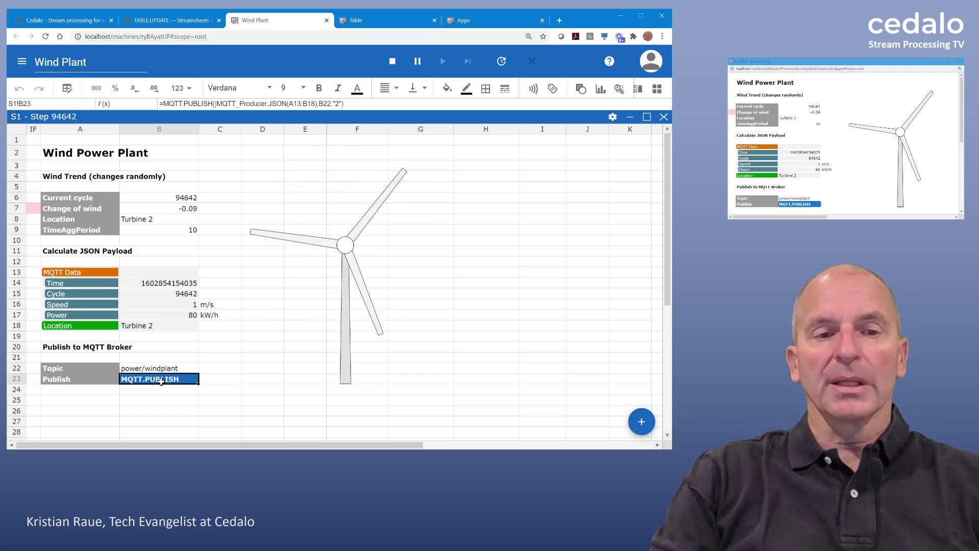
{"action": "left_click", "coordinate": [188, 105]}
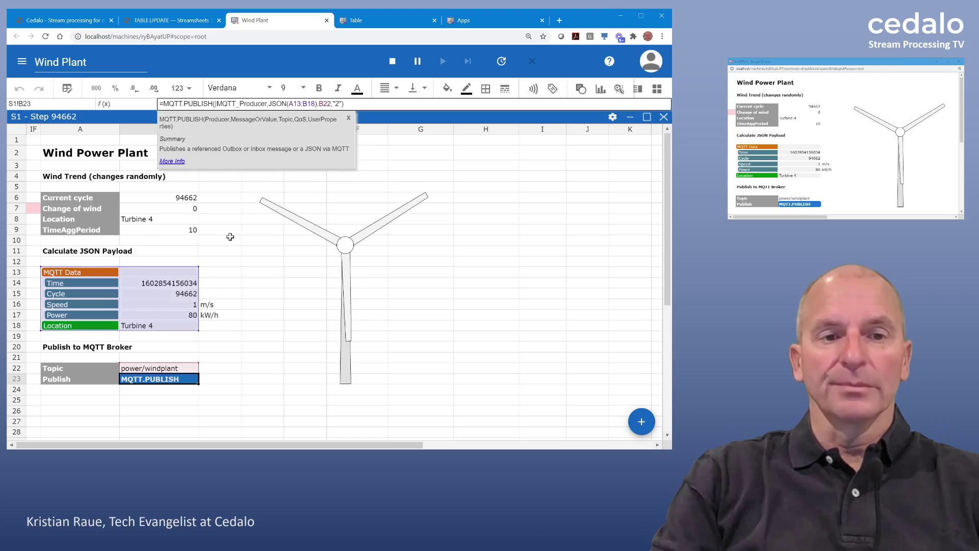
{"action": "key", "text": "Escape"}
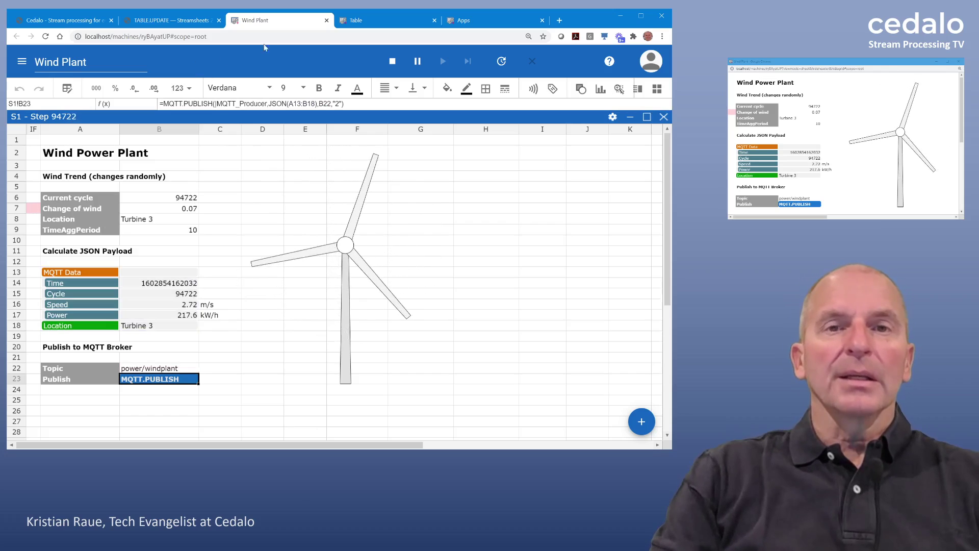
Step: Examine the turbine power table in range A10:E20 of the finished Table app
{"action": "left_click", "coordinate": [367, 23]}
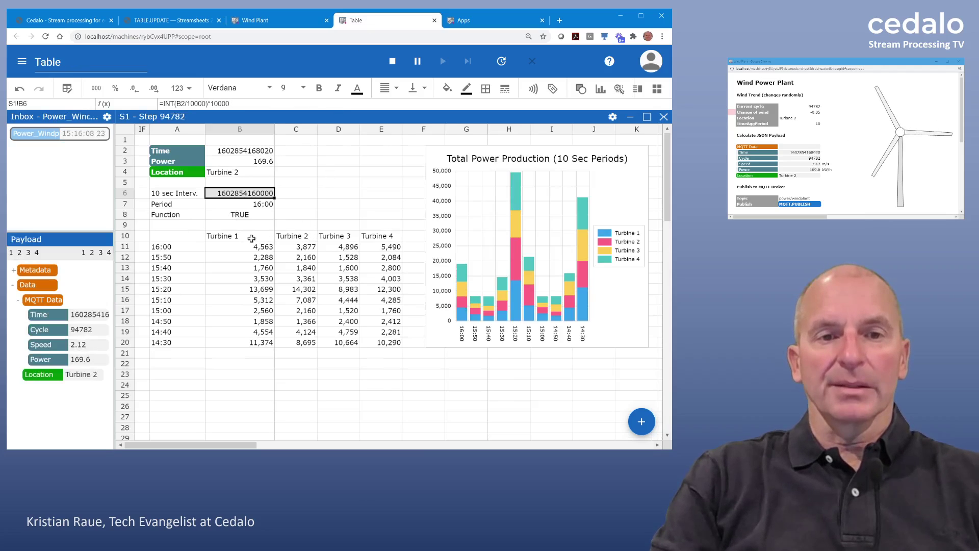
{"action": "left_click_drag", "start_coordinate": [182, 236], "coordinate": [387, 342]}
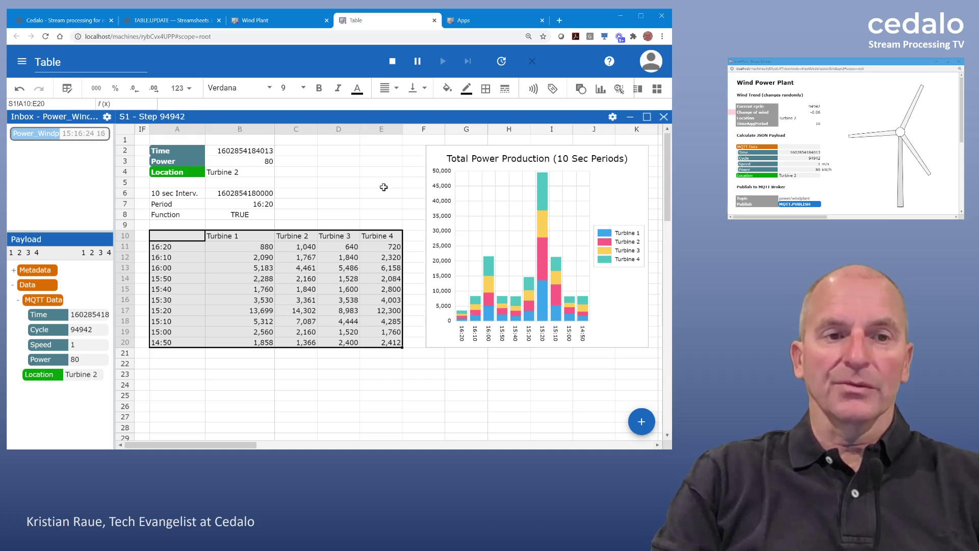
Step: Create a new app named "Table Demo" with the Power_Windplant consumer and start it running
{"action": "left_click", "coordinate": [474, 20]}
{"action": "left_click", "coordinate": [234, 135]}
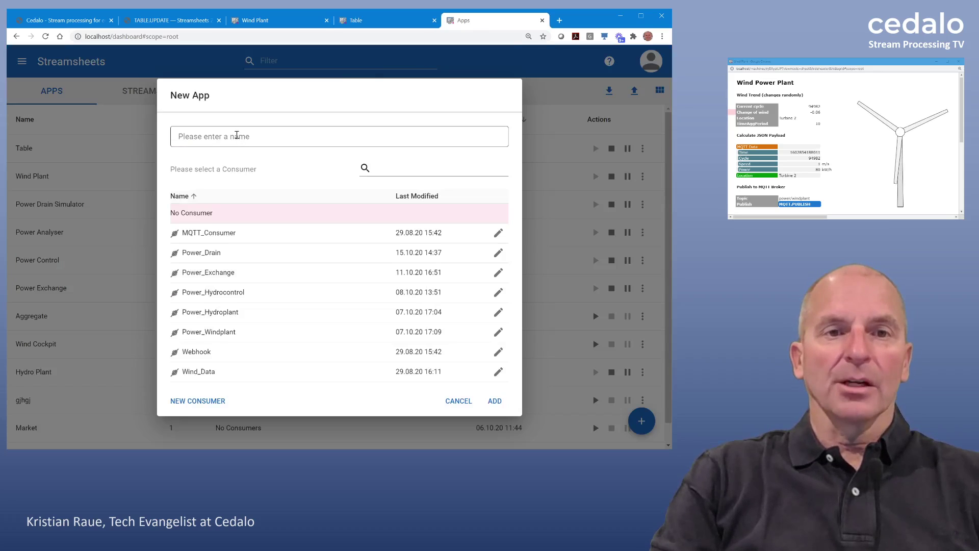
{"action": "type", "text": "T"}
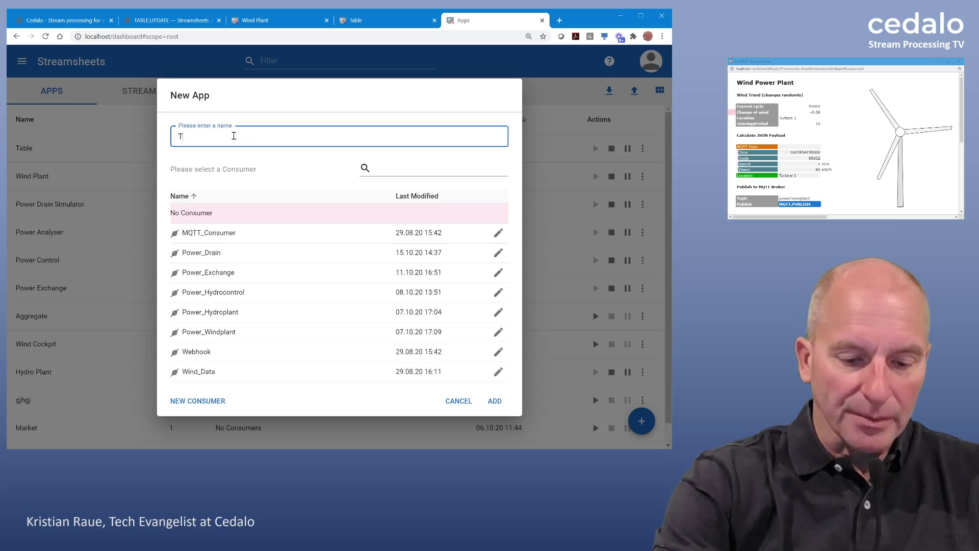
{"action": "type", "text": "ab"}
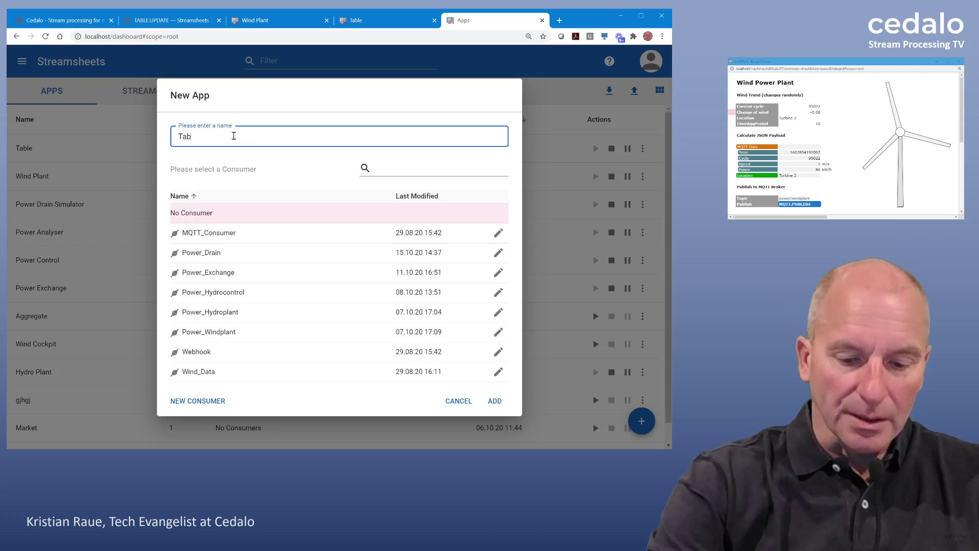
{"action": "type", "text": "le "}
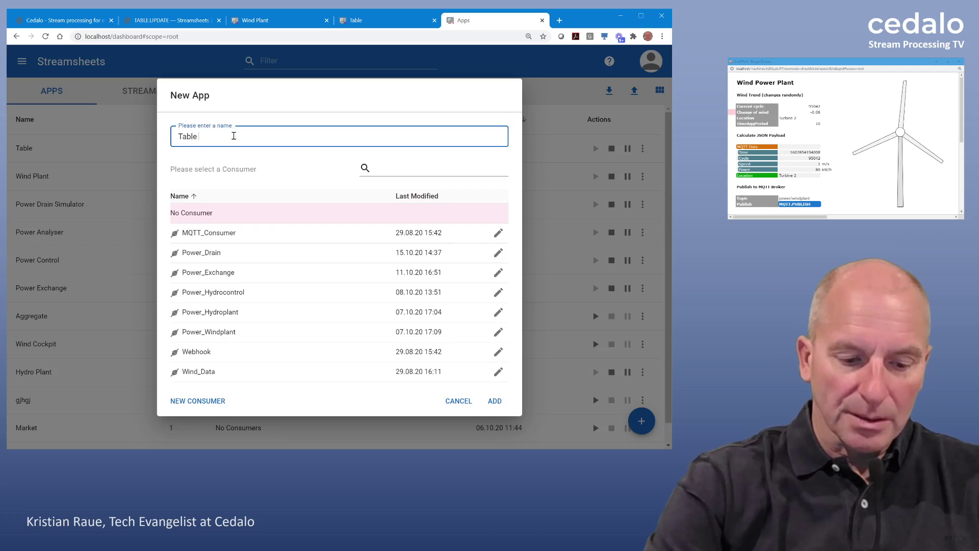
{"action": "type", "text": "Demo"}
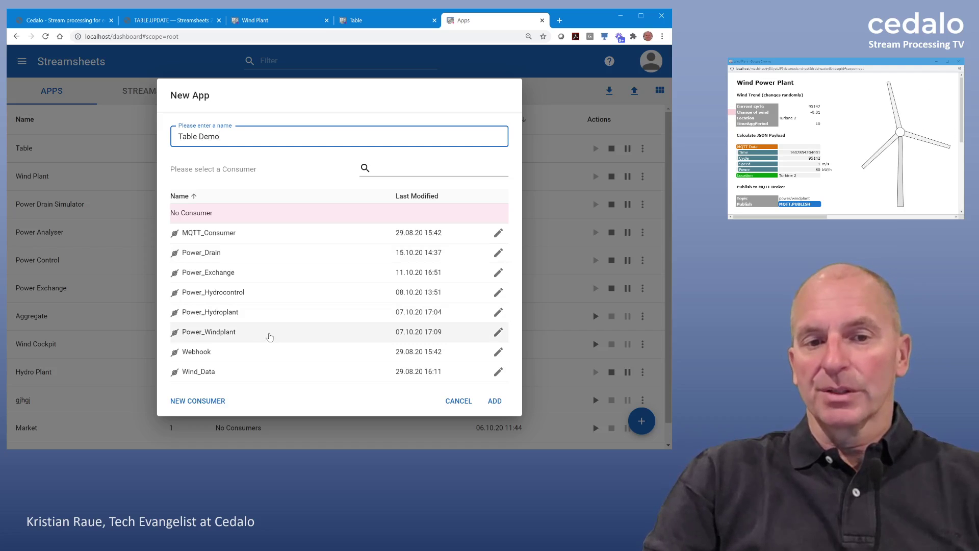
{"action": "left_click", "coordinate": [270, 336]}
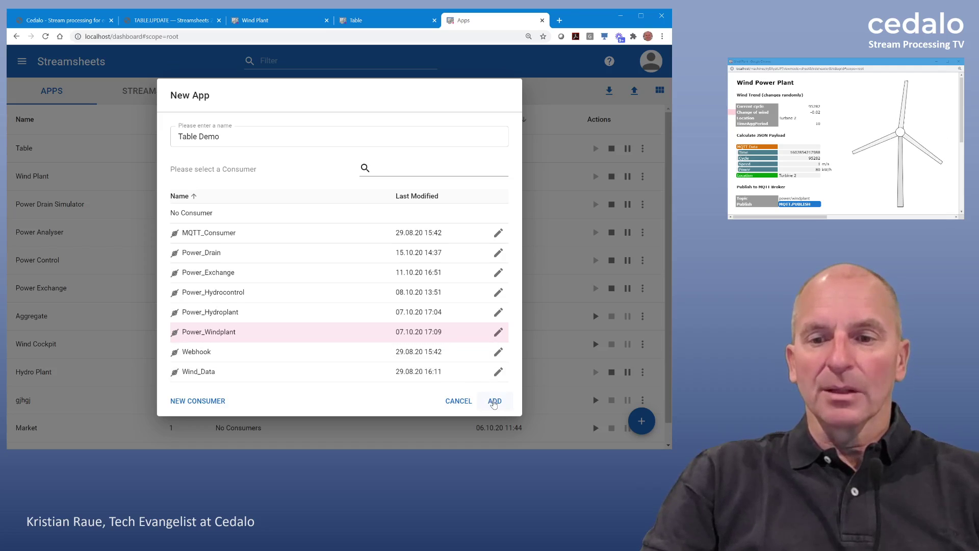
{"action": "left_click", "coordinate": [494, 401]}
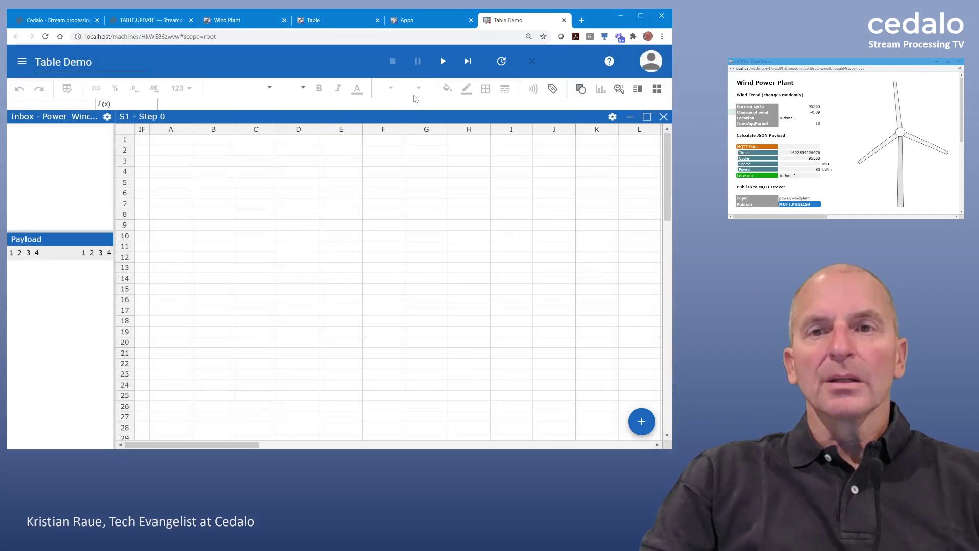
{"action": "left_click", "coordinate": [442, 61]}
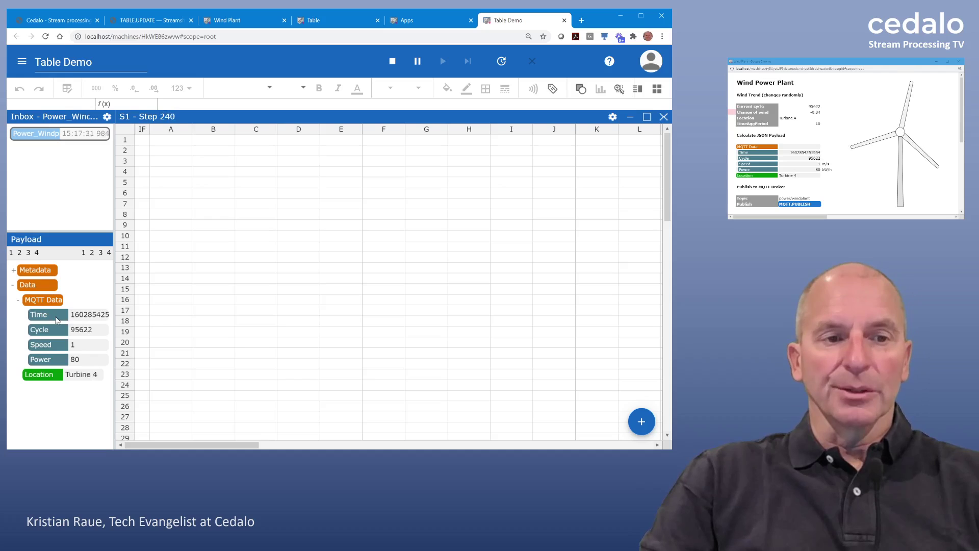
Step: Add the payload's Time, Power and Location fields to rows 2 to 4 from column A, widening column B to fit the timestamp
{"action": "left_click_drag", "start_coordinate": [57, 320], "coordinate": [173, 155]}
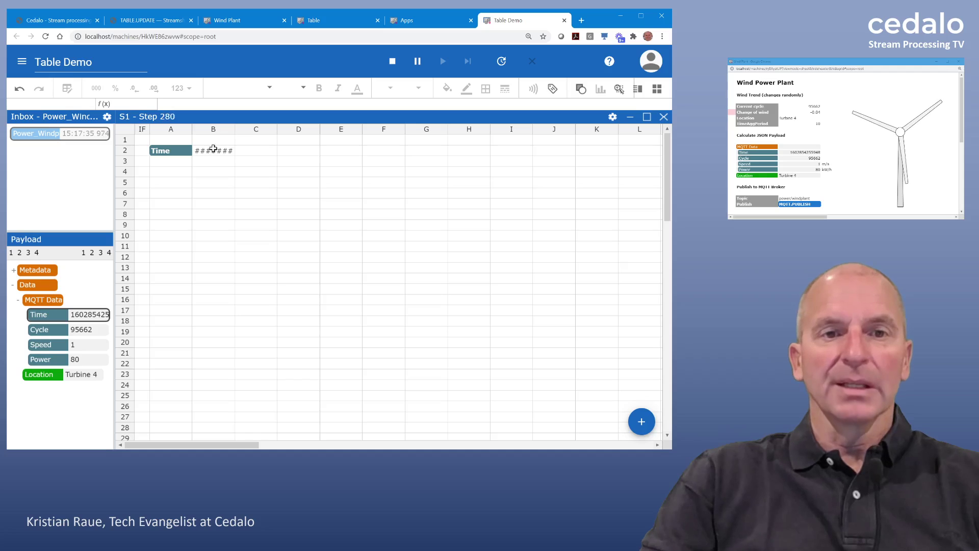
{"action": "left_click", "coordinate": [212, 151]}
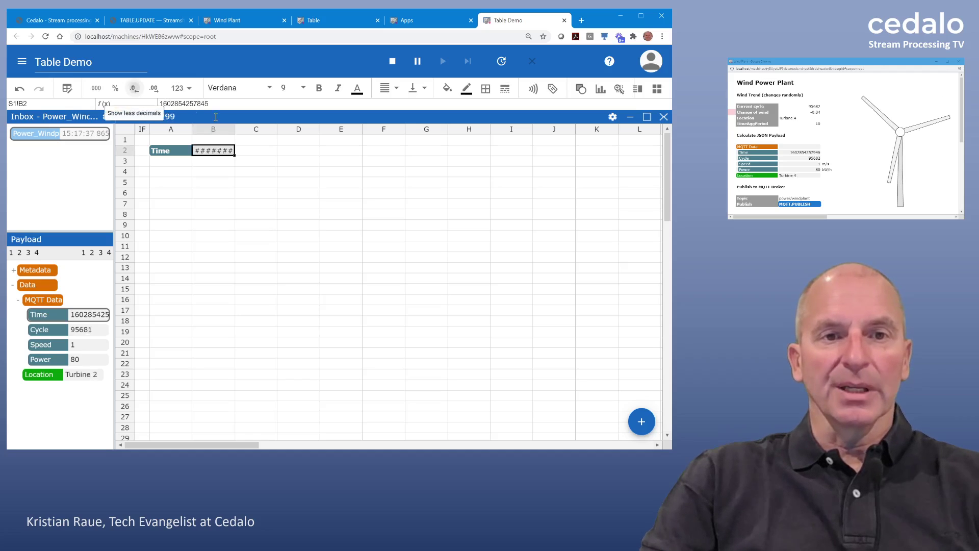
{"action": "left_click_drag", "start_coordinate": [236, 131], "coordinate": [257, 135]}
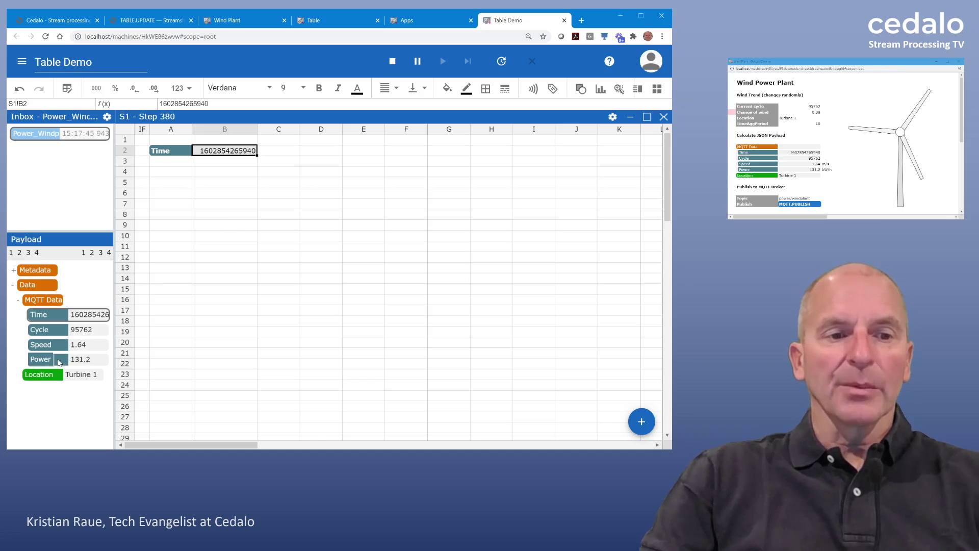
{"action": "left_click_drag", "start_coordinate": [58, 362], "coordinate": [170, 164]}
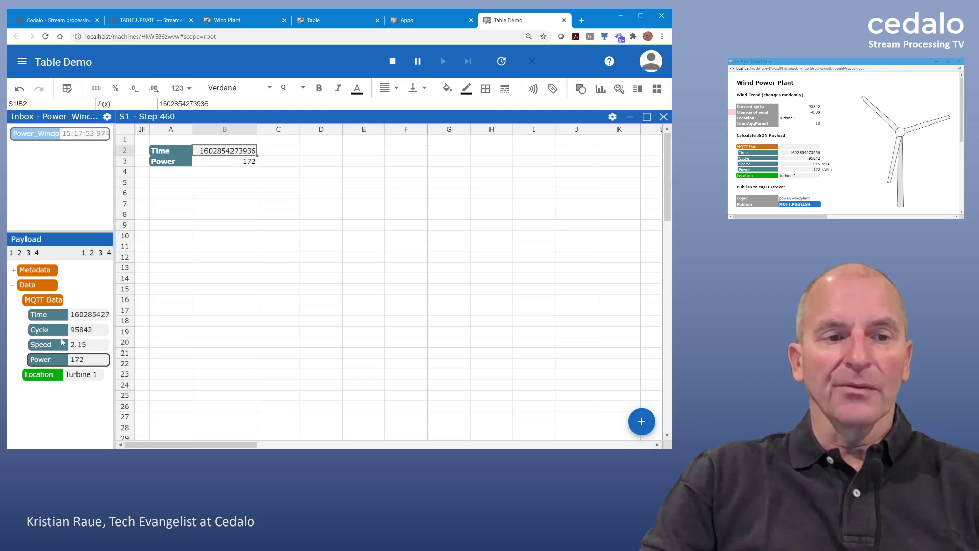
{"action": "left_click_drag", "start_coordinate": [42, 376], "coordinate": [166, 172]}
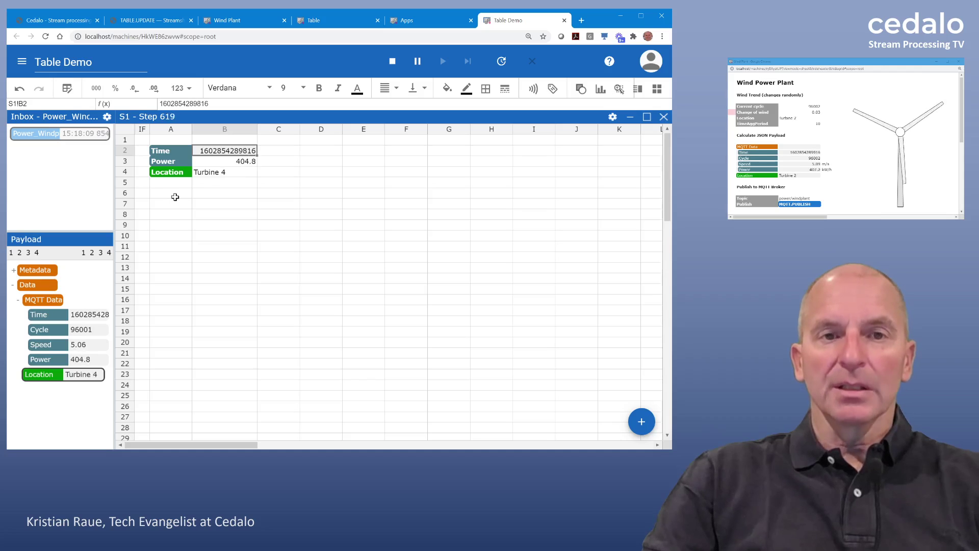
Step: Label cell A6 "10 Sec Interv." and widen column A to fit the text
{"action": "left_click", "coordinate": [174, 196]}
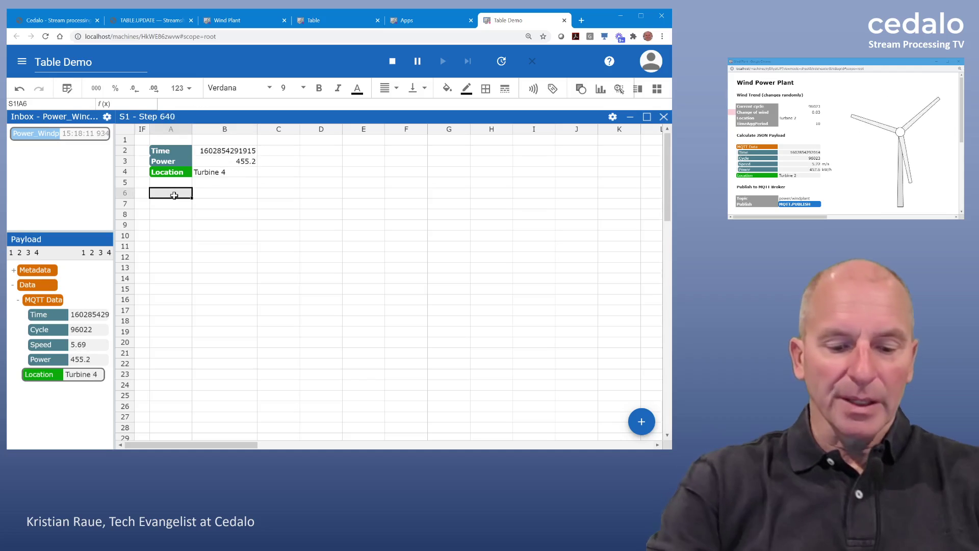
{"action": "type", "text": "10 Sec"}
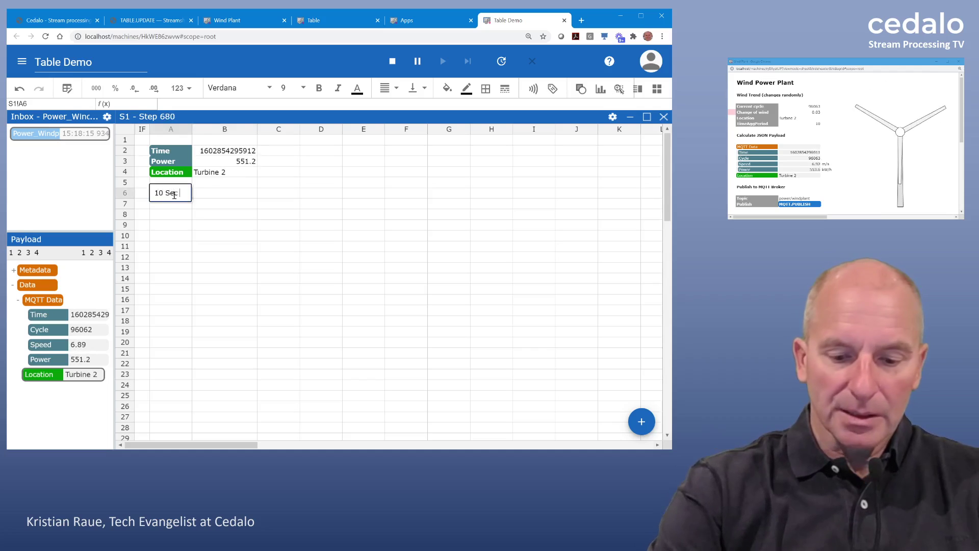
{"action": "type", "text": " Interva"}
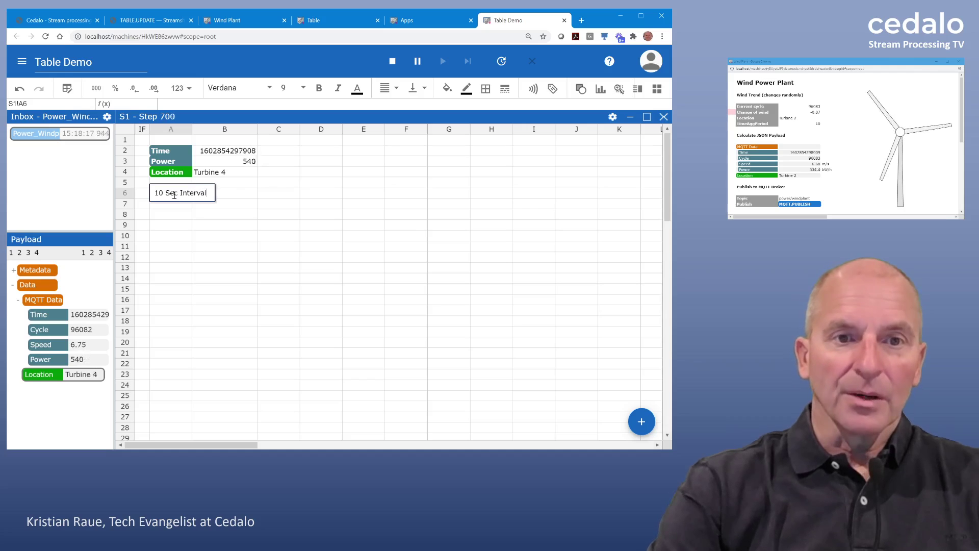
{"action": "key", "text": "BackSpace"}
{"action": "type", "text": "."}
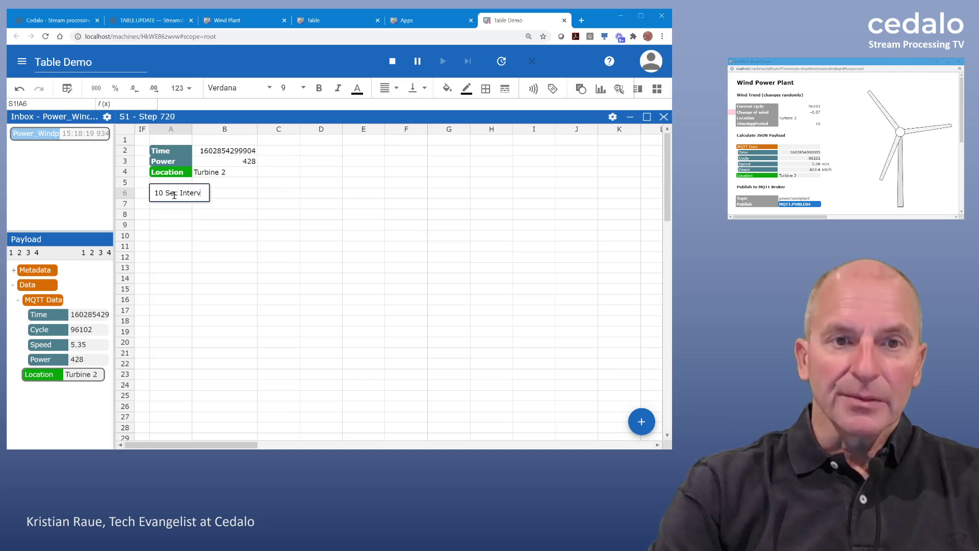
{"action": "key", "text": "Return"}
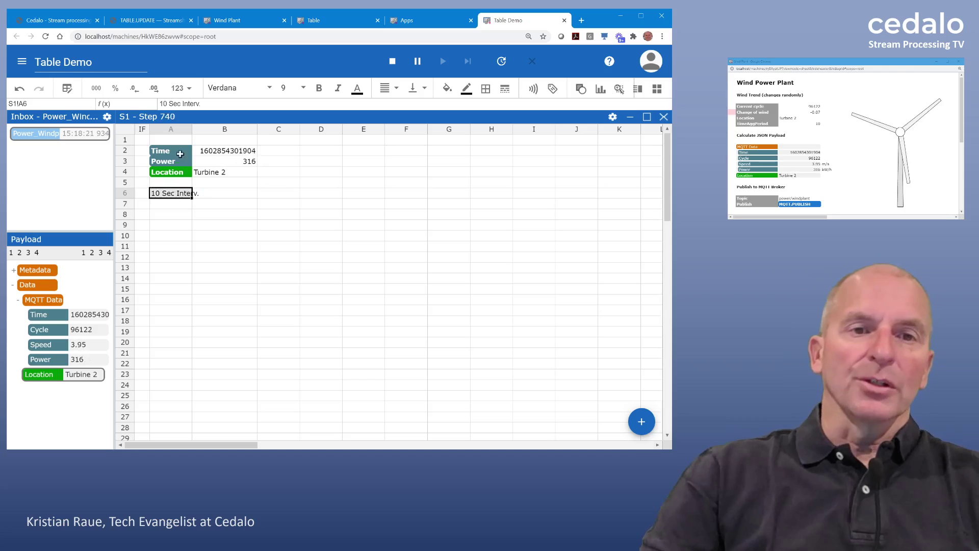
{"action": "left_click_drag", "start_coordinate": [191, 132], "coordinate": [205, 131]}
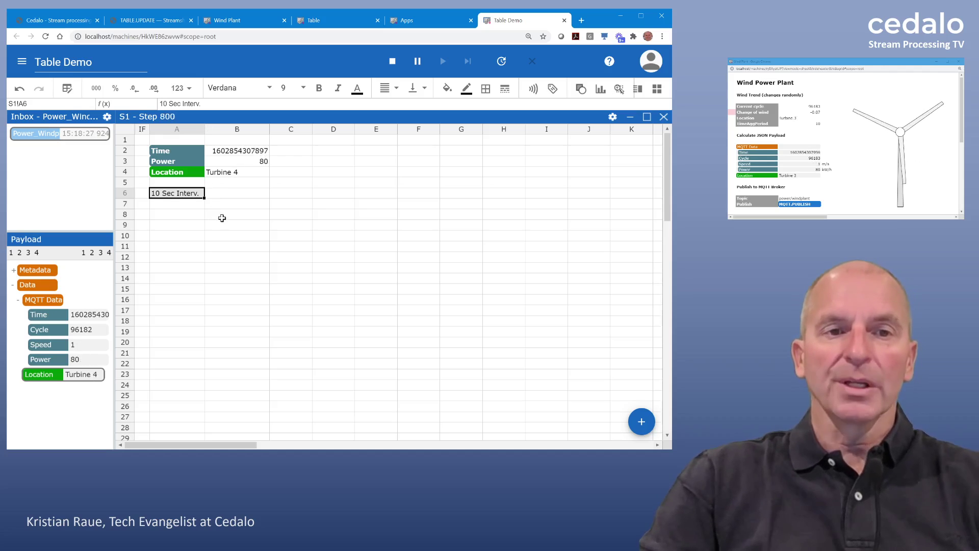
Step: Calculate the 10-second interval in B6 with =INT(B2/10000)*10000 and format it as a full number without decimals
{"action": "left_click", "coordinate": [240, 197]}
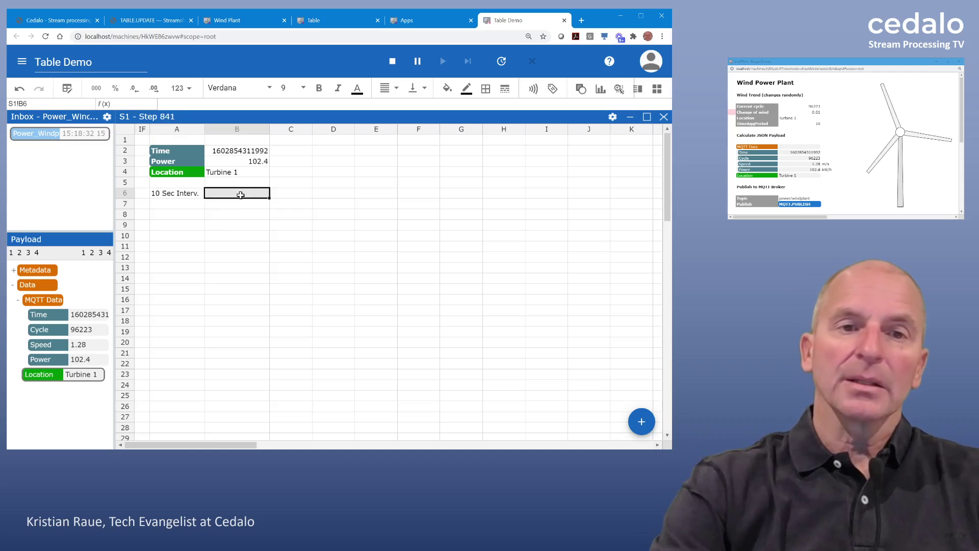
{"action": "type", "text": "="}
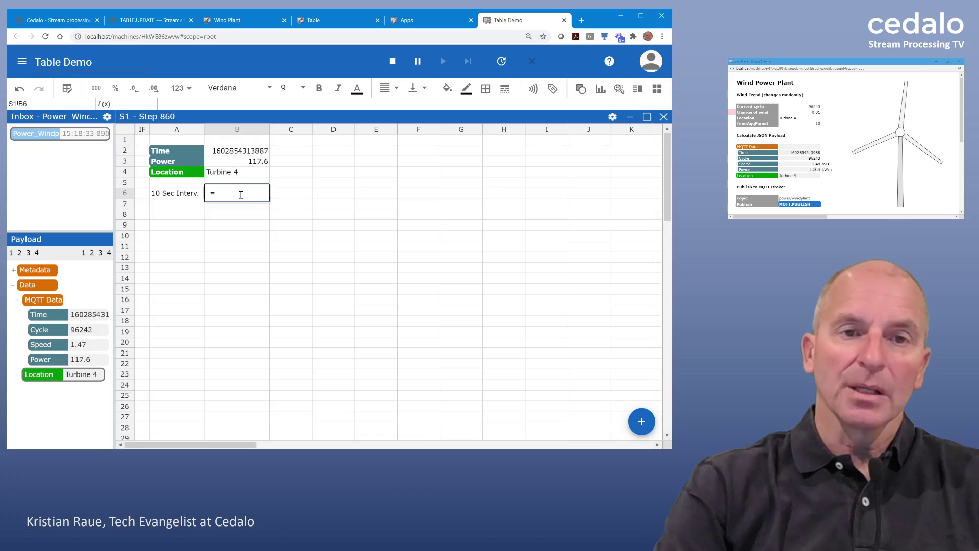
{"action": "type", "text": "in"}
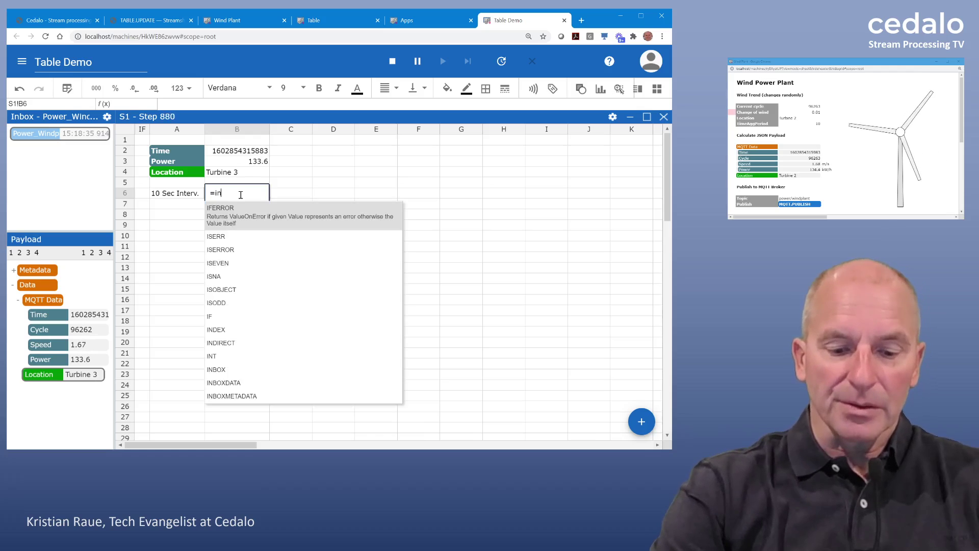
{"action": "type", "text": "t"}
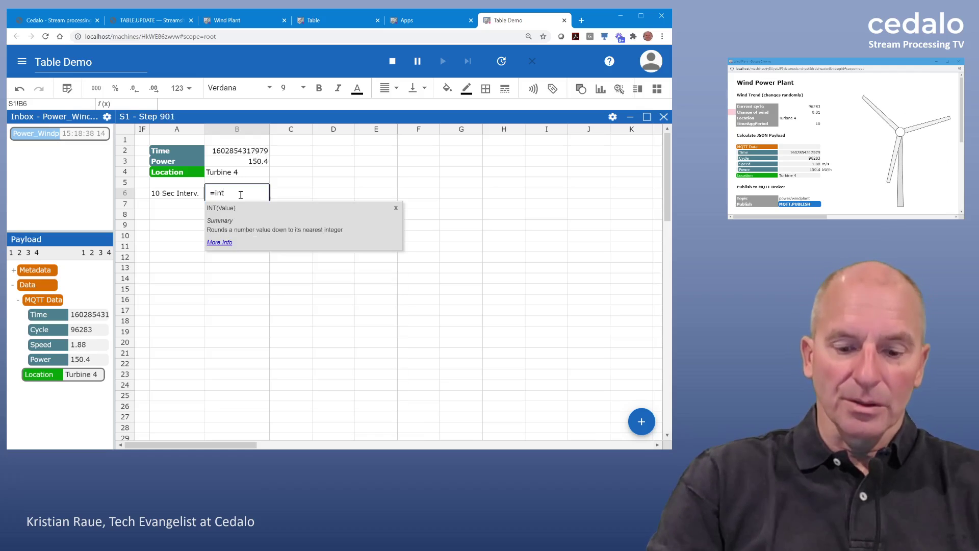
{"action": "type", "text": "("}
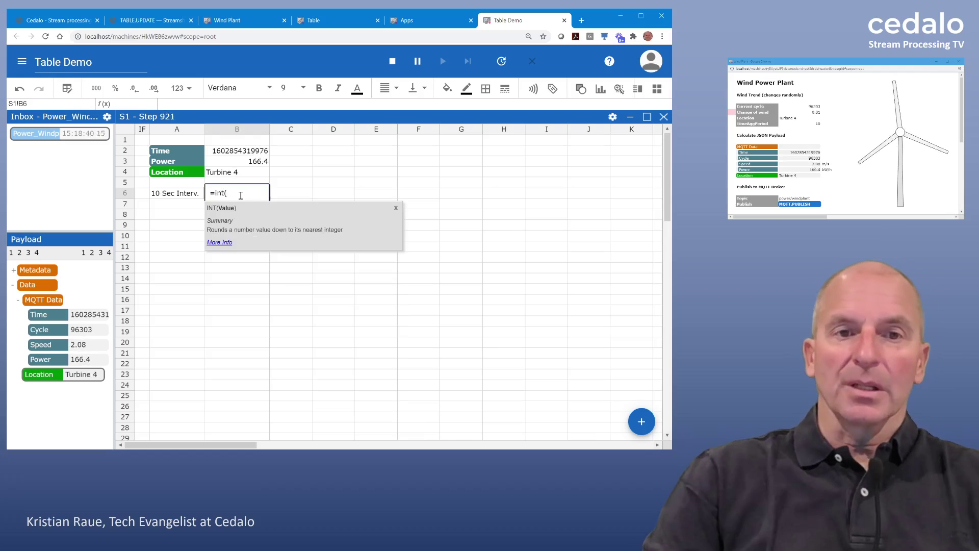
{"action": "left_click", "coordinate": [238, 151]}
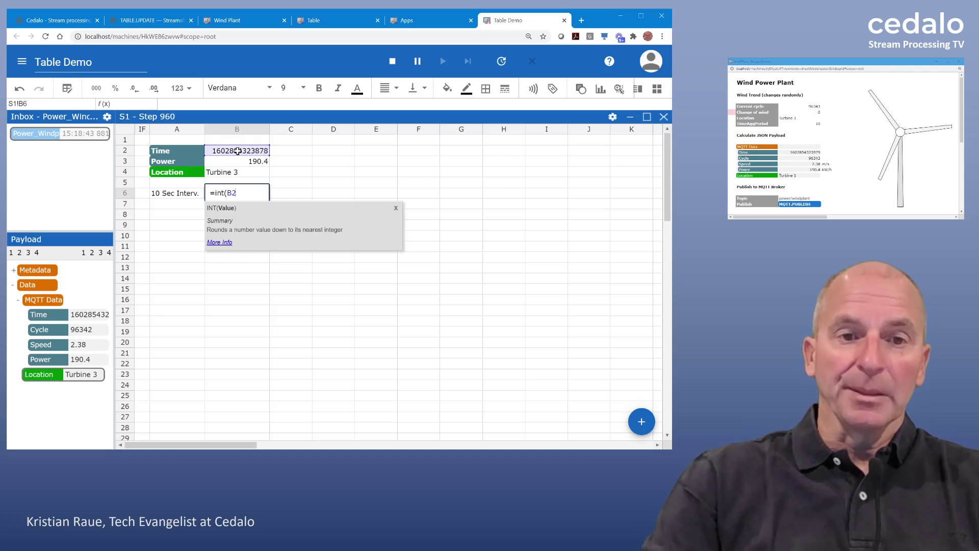
{"action": "type", "text": "/10000"}
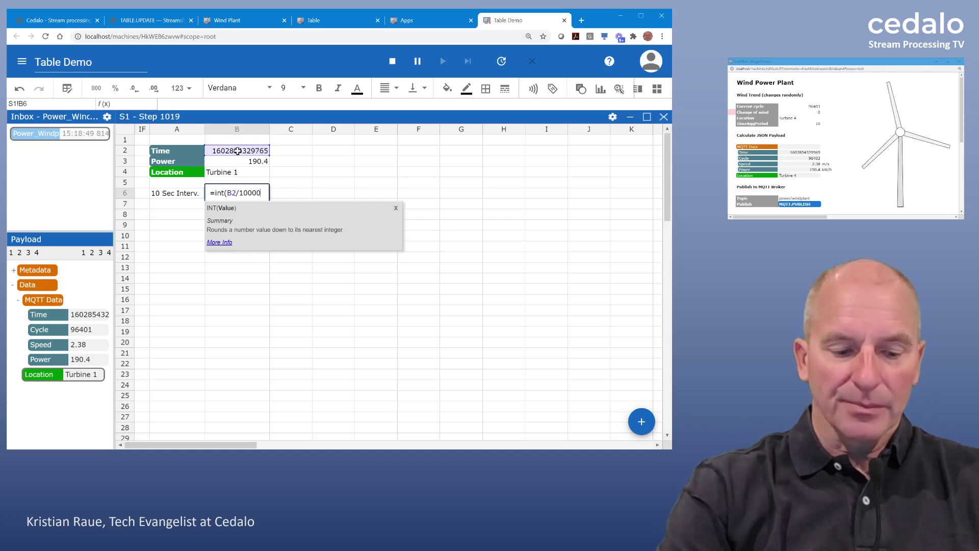
{"action": "type", "text": ")"}
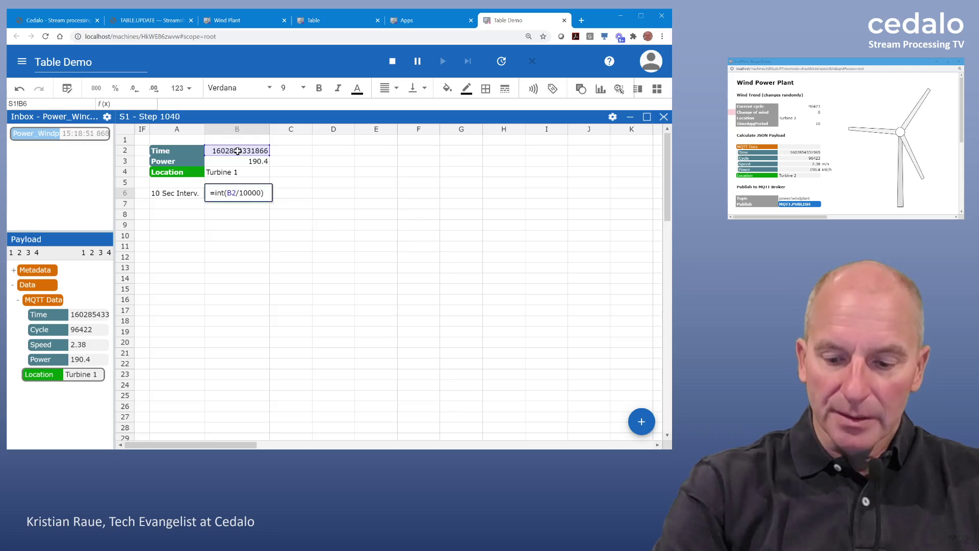
{"action": "type", "text": "*10000"}
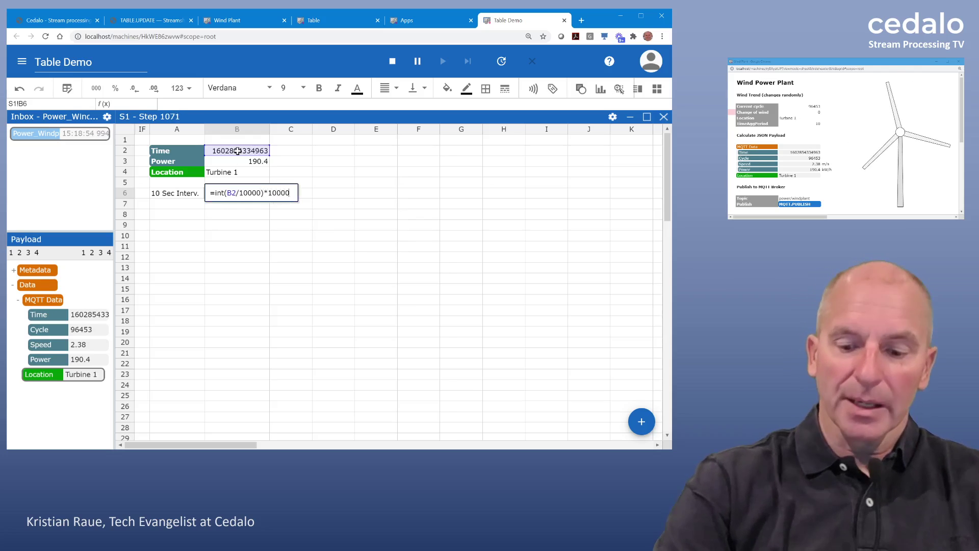
{"action": "key", "text": "Return"}
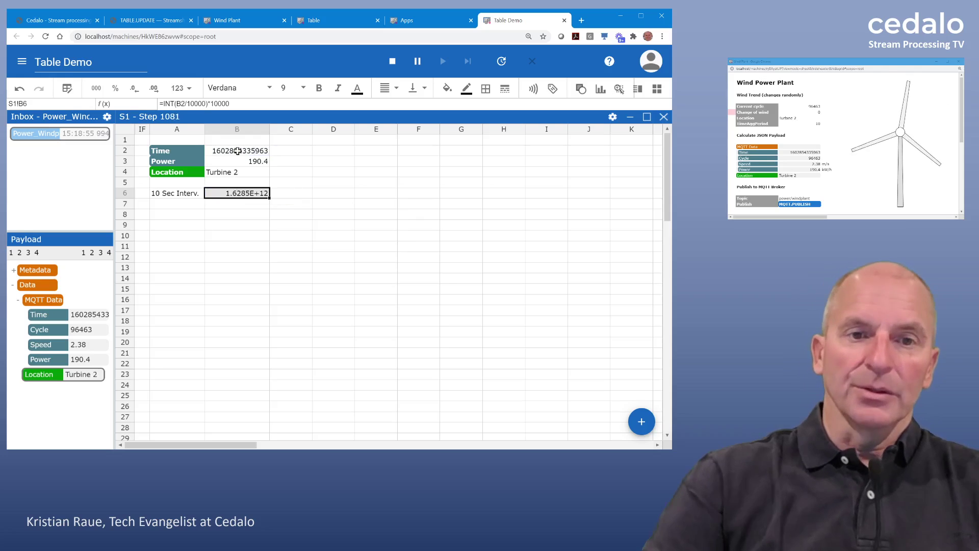
{"action": "left_click", "coordinate": [134, 89]}
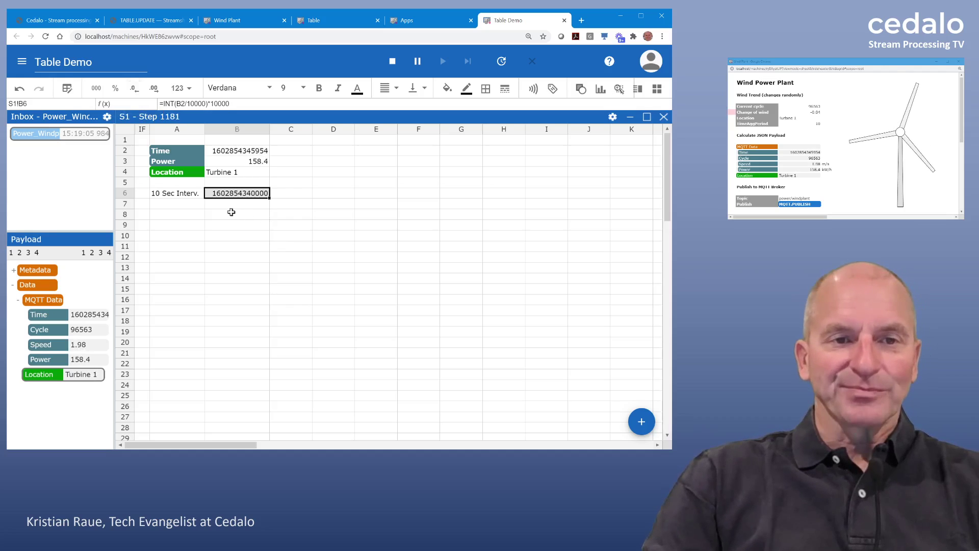
Step: Label cell A7 "Period" below the interval label
{"action": "left_click", "coordinate": [196, 206]}
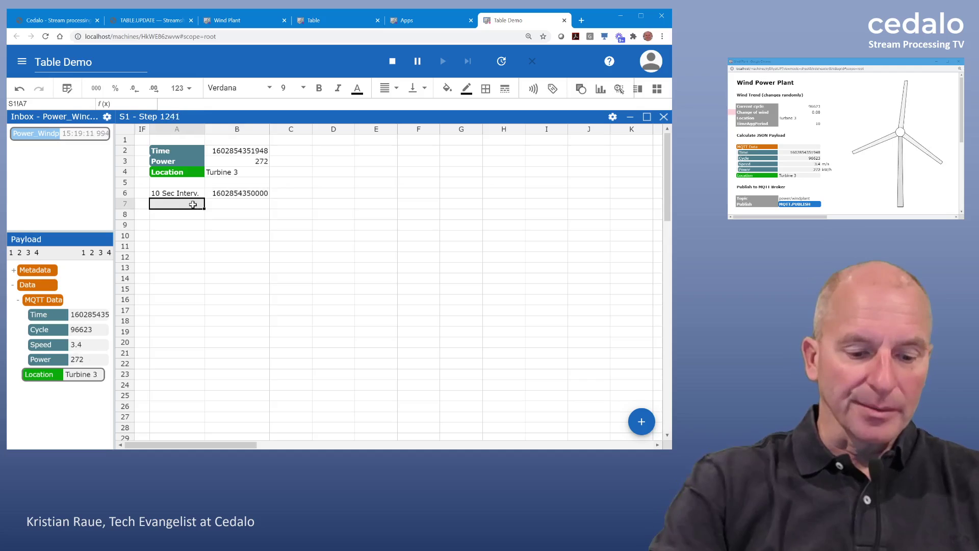
{"action": "type", "text": "Period"}
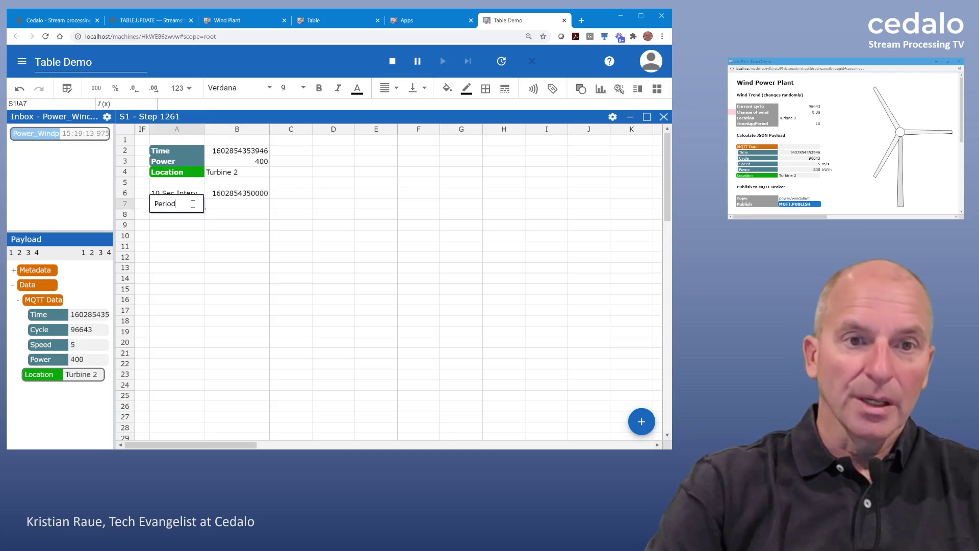
{"action": "key", "text": "Return"}
Step: Convert the interval into a minutes-and-seconds text in B7 with =TEXT(MSTOSERIAL(B6),"MM:SS")
{"action": "key", "text": "Right"}
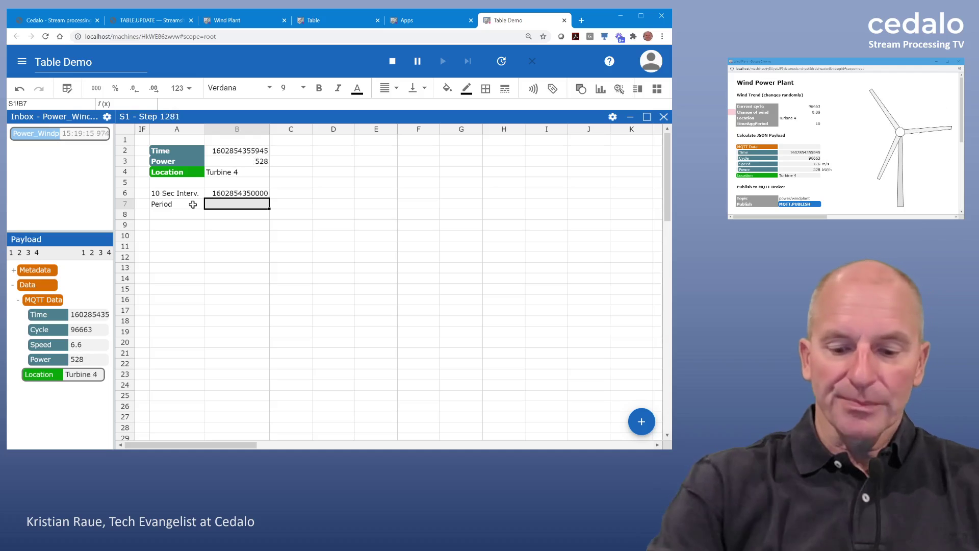
{"action": "type", "text": "="}
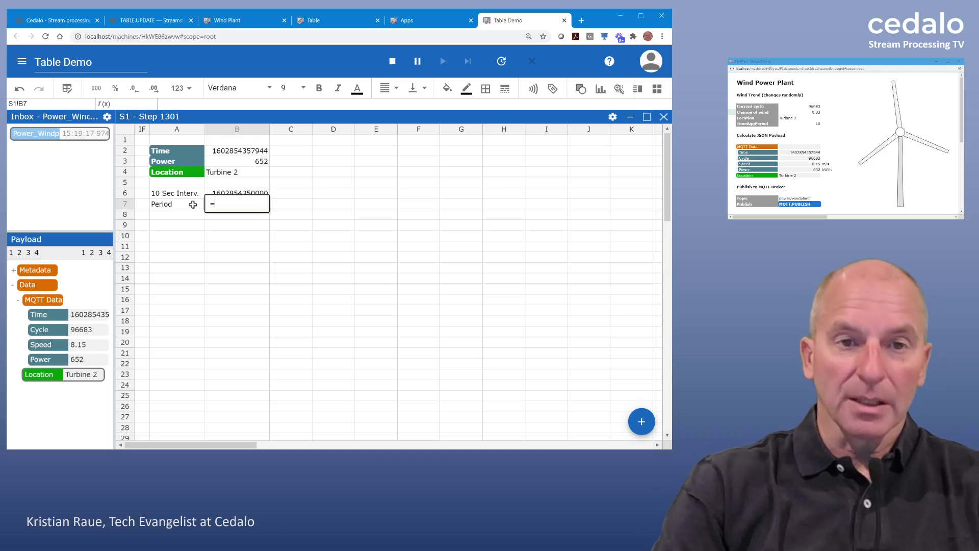
{"action": "type", "text": "text"}
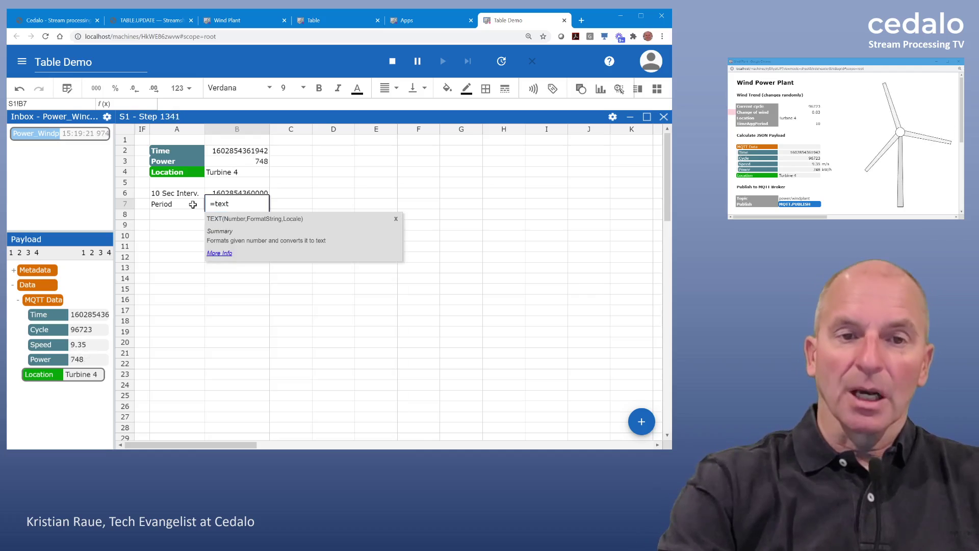
{"action": "type", "text": "("}
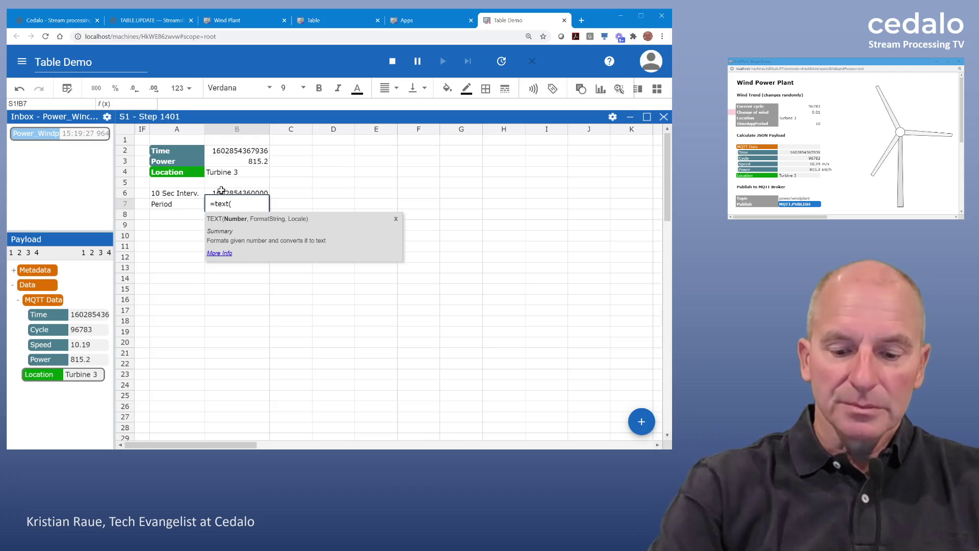
{"action": "type", "text": "MSTOSERIAL()"}
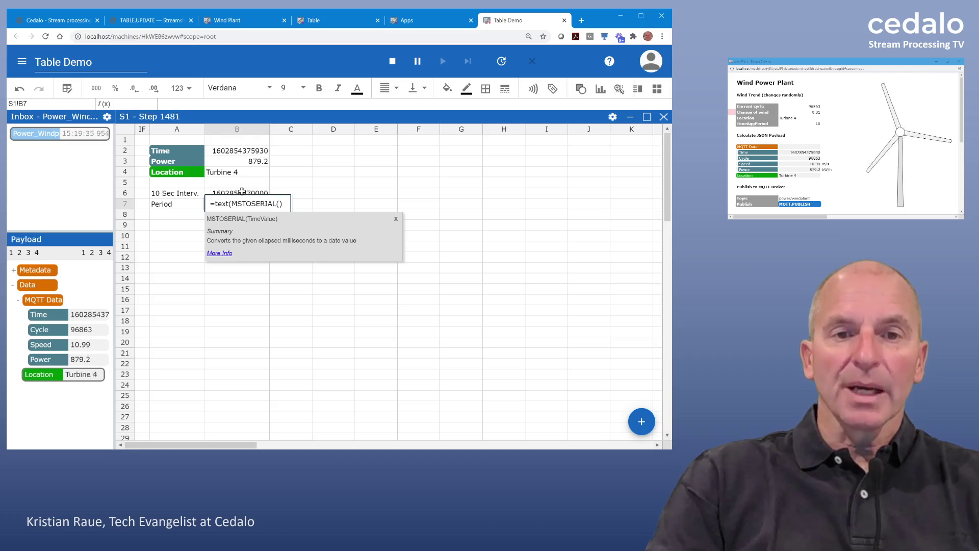
{"action": "left_click", "coordinate": [246, 192]}
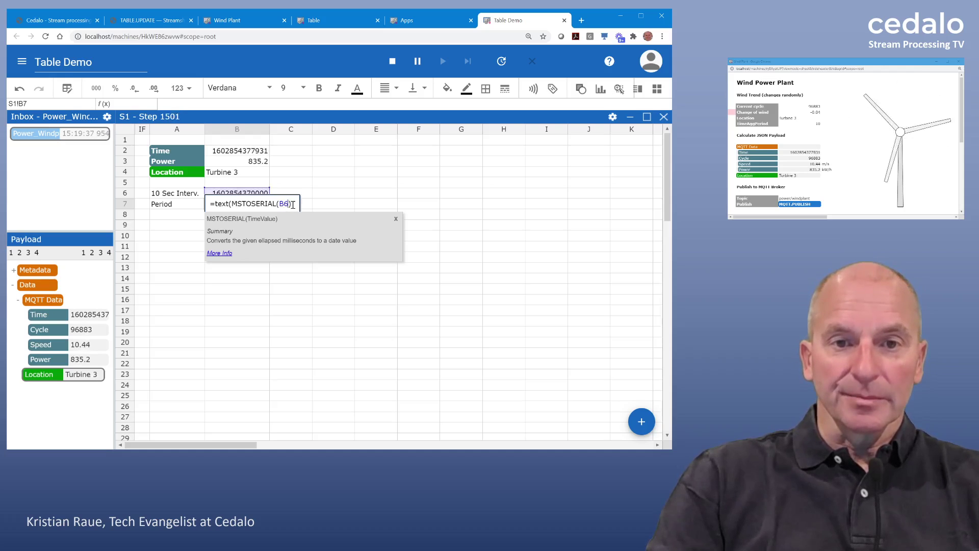
{"action": "type", "text": ";\""}
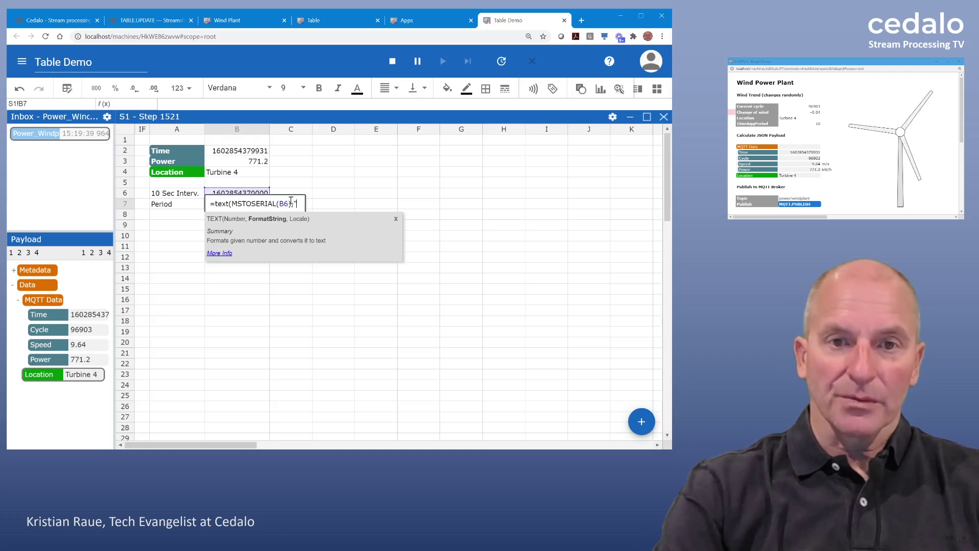
{"action": "type", "text": "MM"}
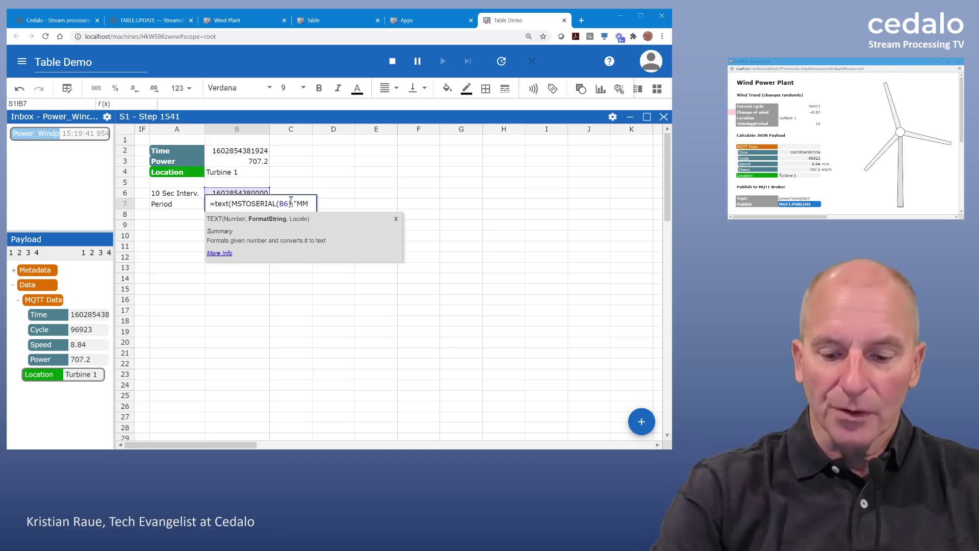
{"action": "type", "text": ":SS"}
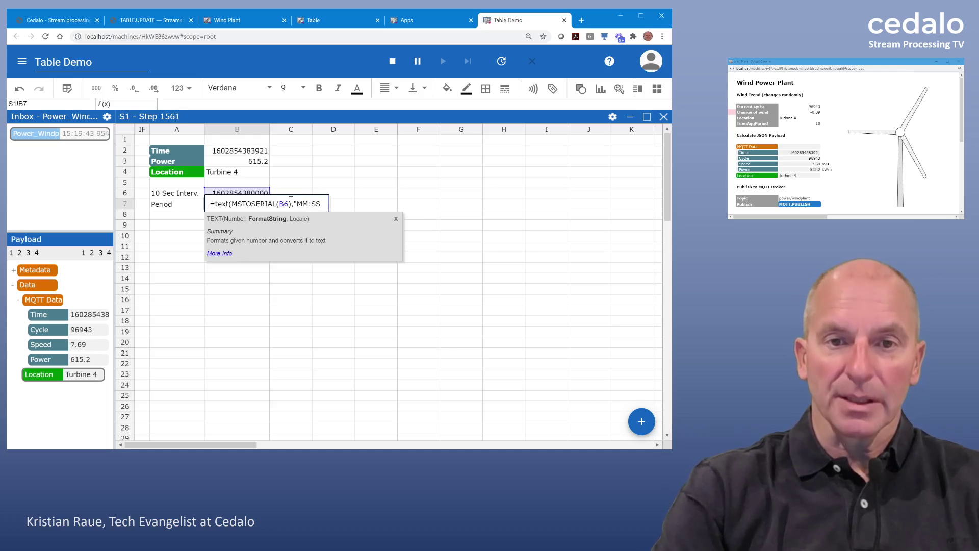
{"action": "type", "text": "\")"}
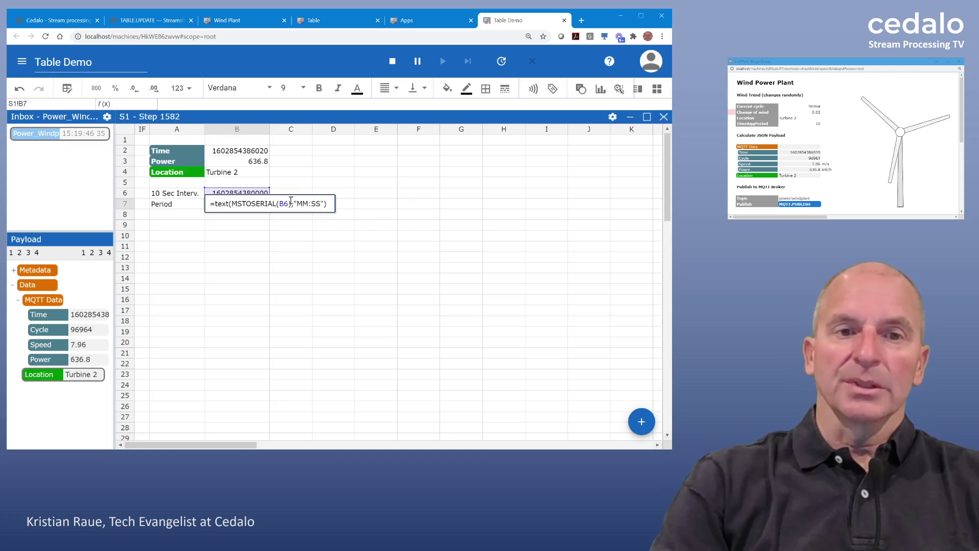
{"action": "key", "text": "Return"}
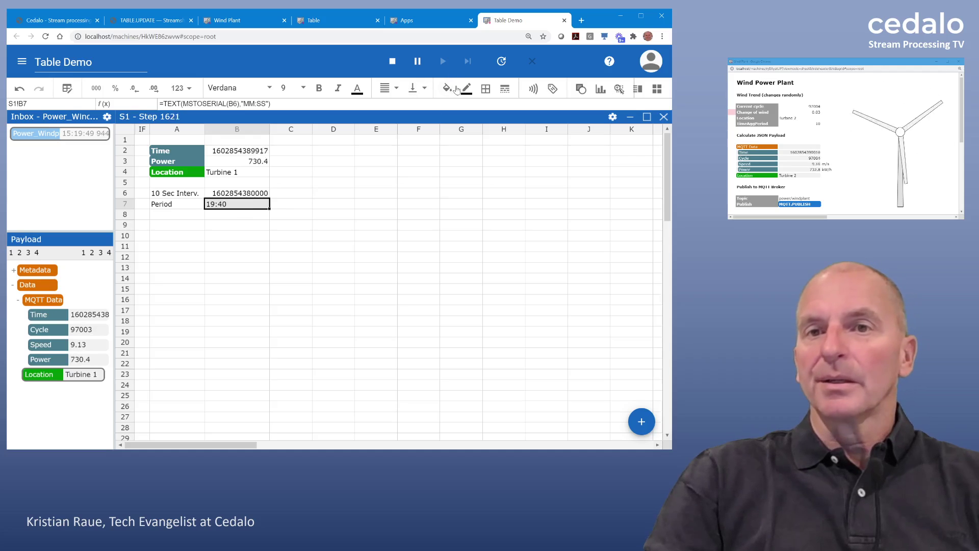
Step: Right-align the period value in cell B7
{"action": "left_click", "coordinate": [391, 90]}
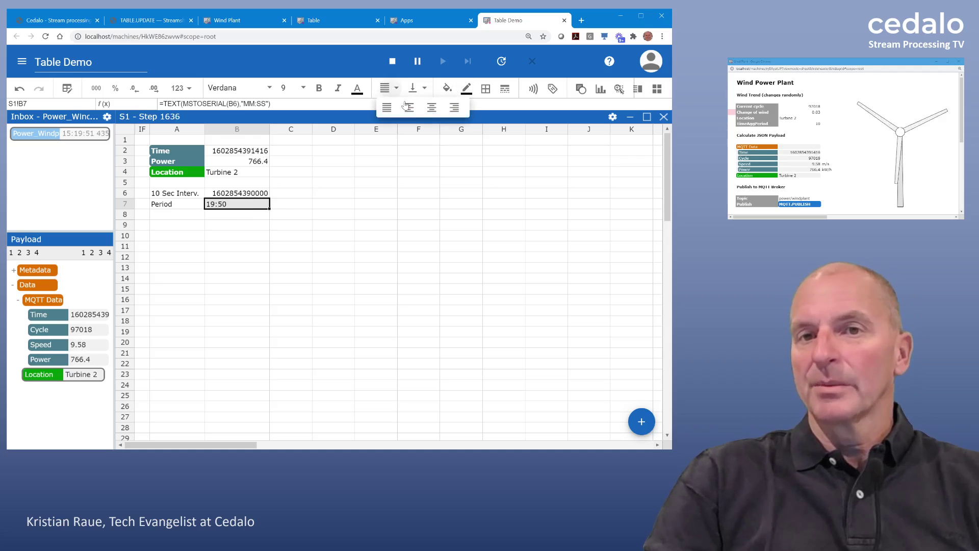
{"action": "left_click", "coordinate": [449, 106]}
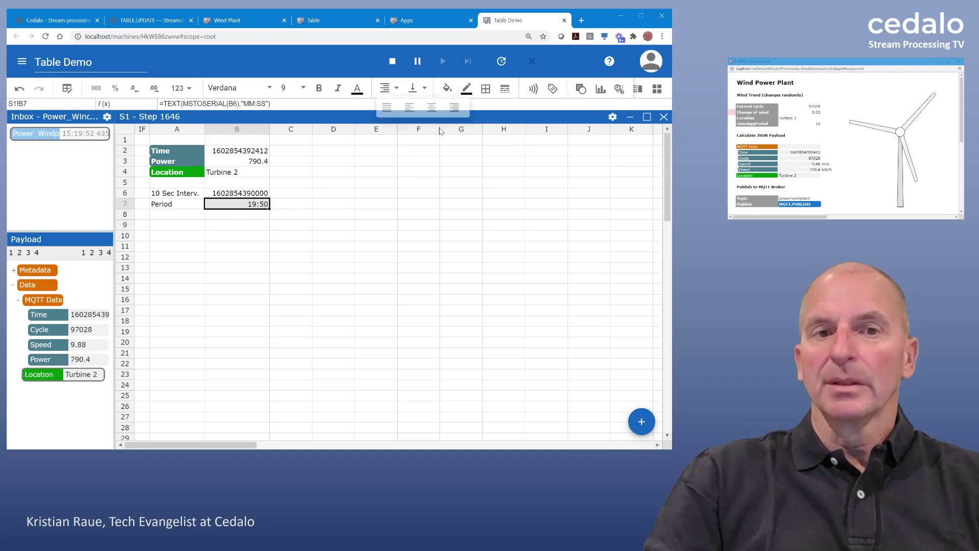
{"action": "left_click", "coordinate": [335, 252]}
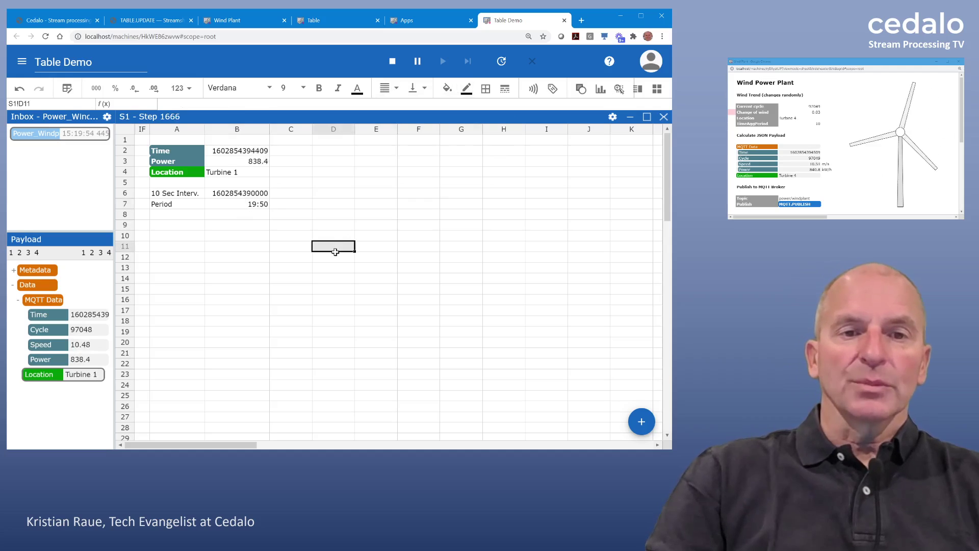
Step: Enter "Turbine 1" in B10 and fill the series across to E10 to make headers up to Turbine 4
{"action": "left_click", "coordinate": [248, 236]}
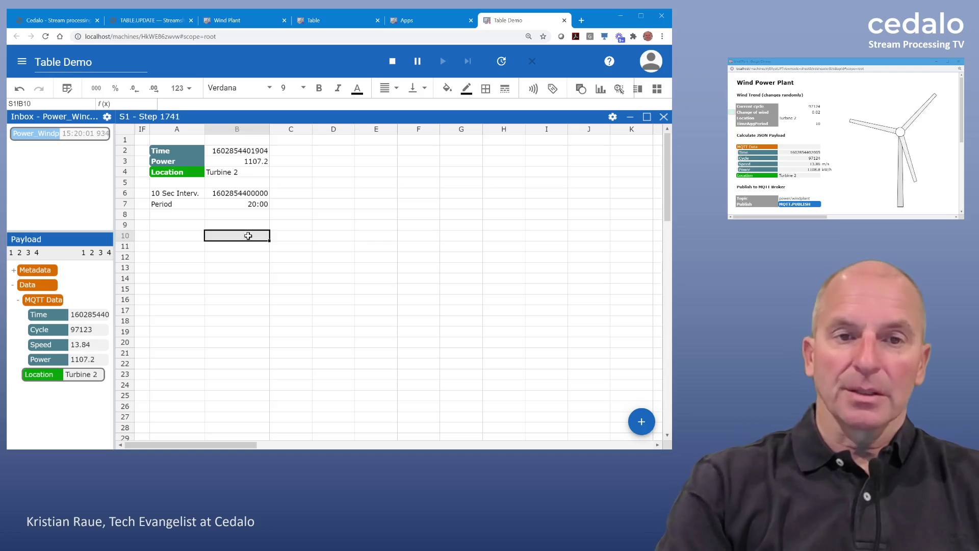
{"action": "type", "text": "Turb"}
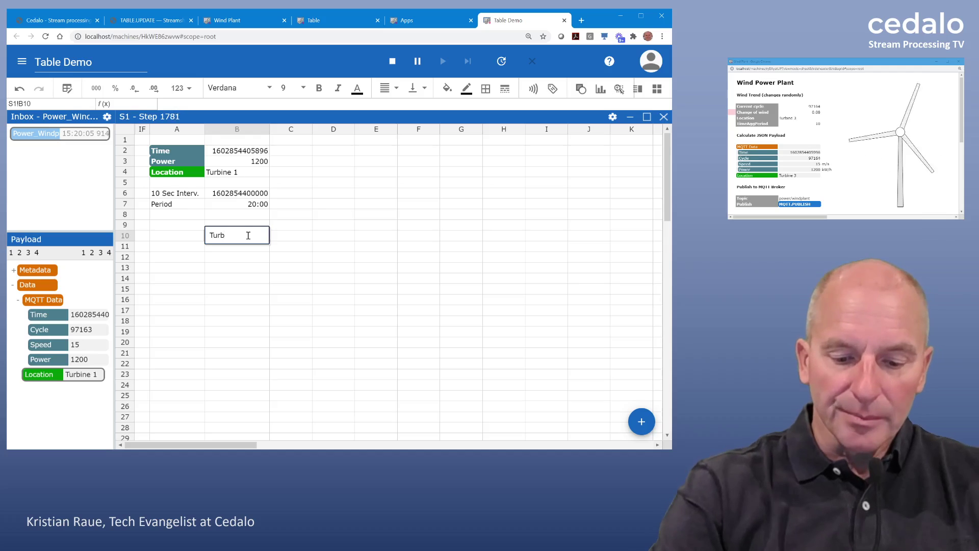
{"action": "type", "text": "ine 1"}
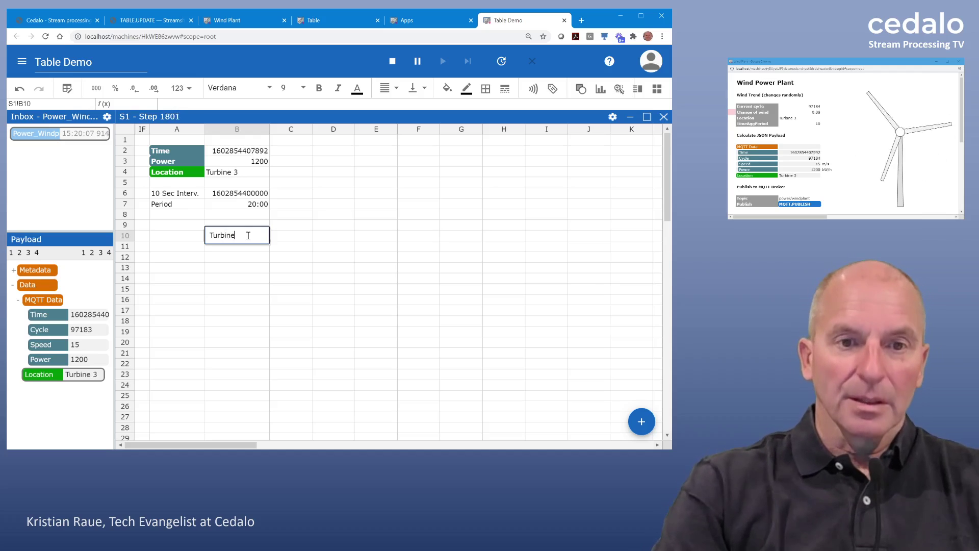
{"action": "key", "text": "Return"}
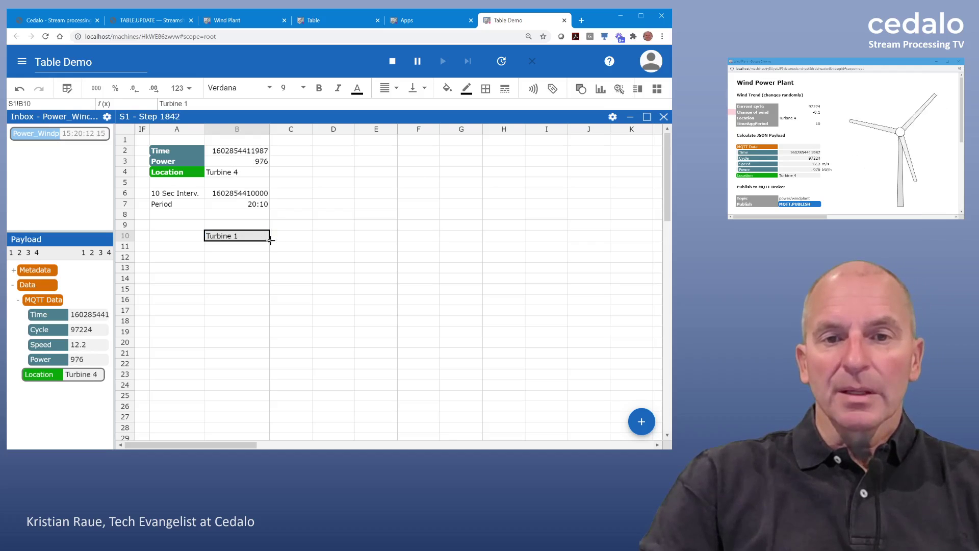
{"action": "left_click_drag", "start_coordinate": [270, 240], "coordinate": [390, 240]}
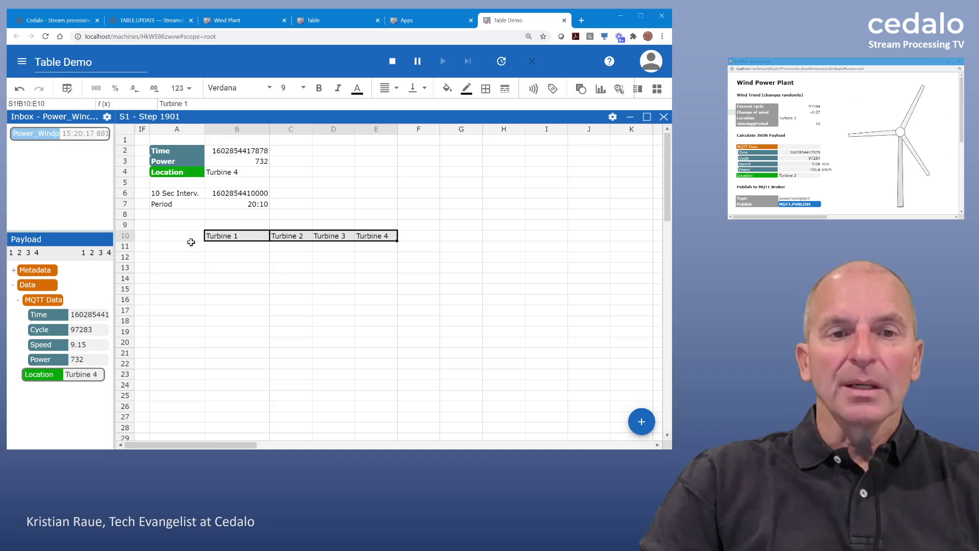
Step: Label cell A8 "Function" below the period label
{"action": "left_click", "coordinate": [187, 211]}
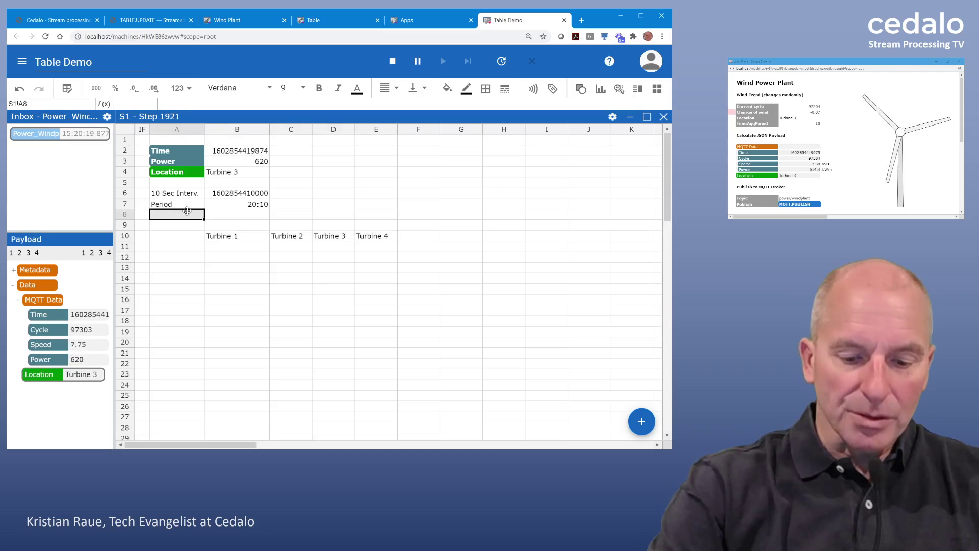
{"action": "type", "text": "Function"}
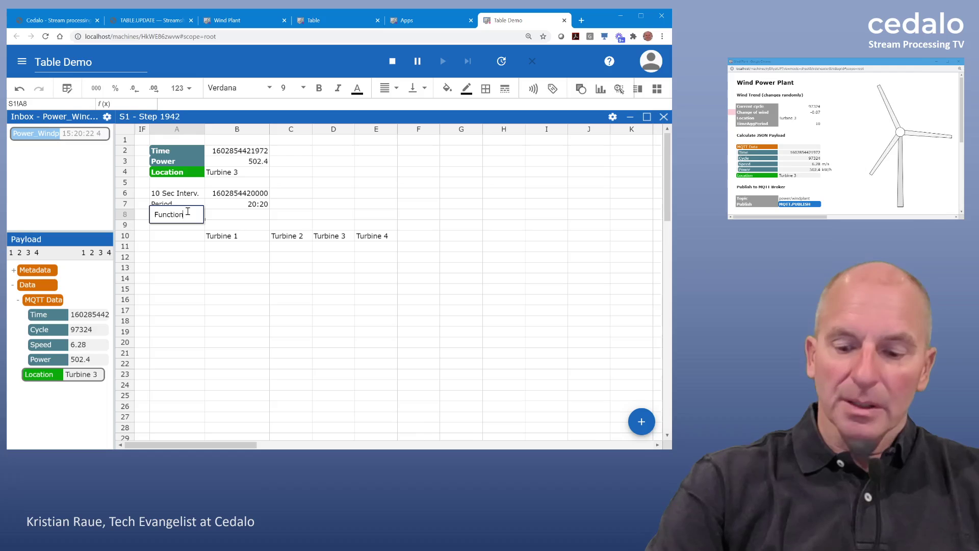
{"action": "key", "text": "Return"}
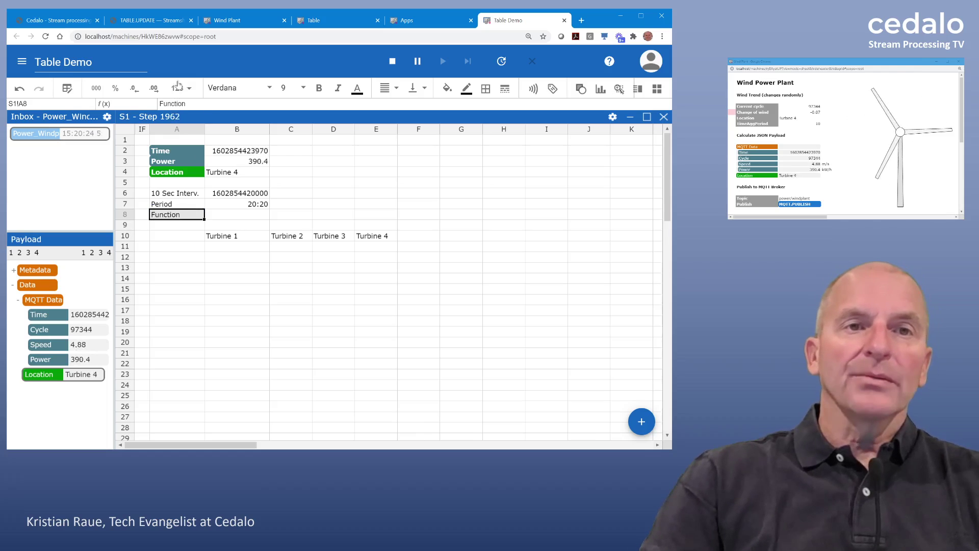
Step: Review the TABLE.UPDATE syntax, arguments and aggregation methods on the documentation page
{"action": "left_click", "coordinate": [159, 22]}
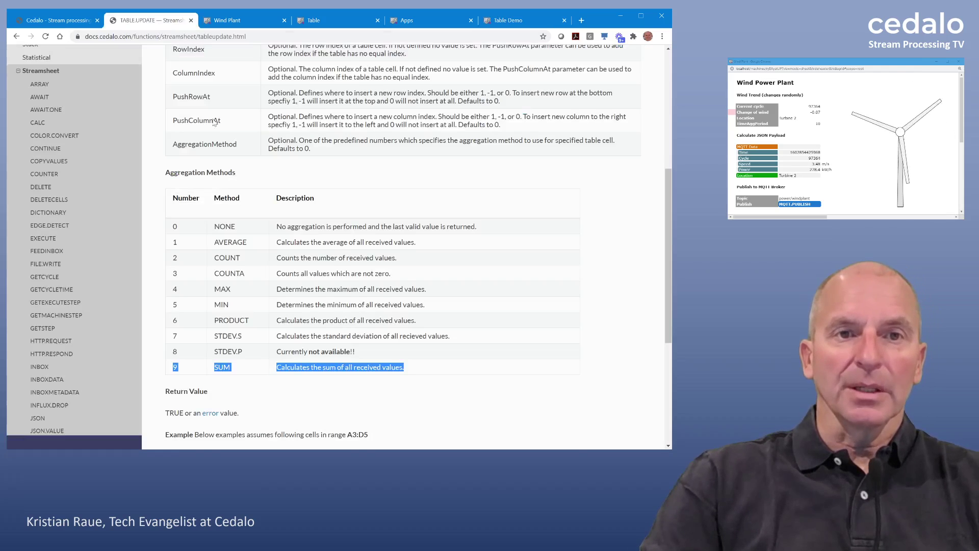
{"action": "scroll", "coordinate": [219, 130], "scroll_direction": "up", "scroll_amount": 4}
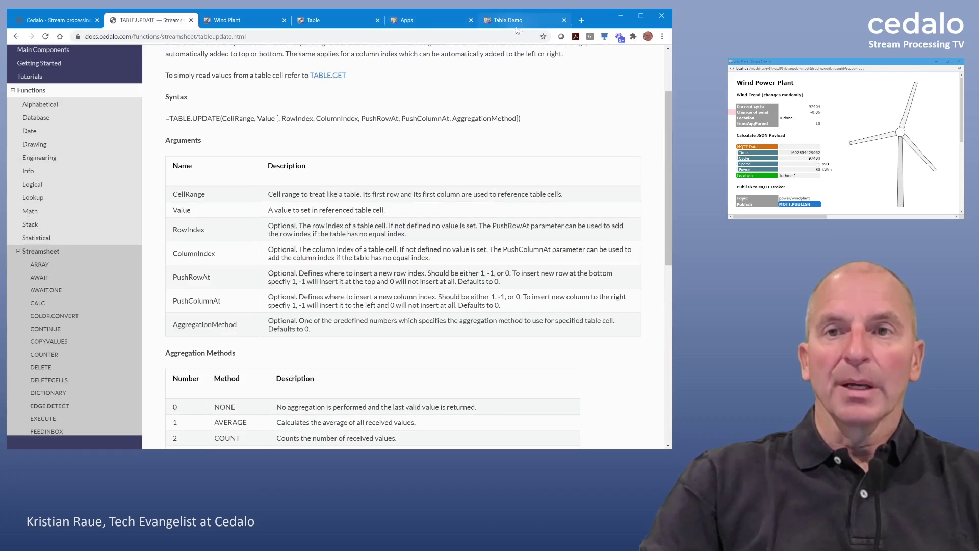
{"action": "left_click", "coordinate": [500, 20]}
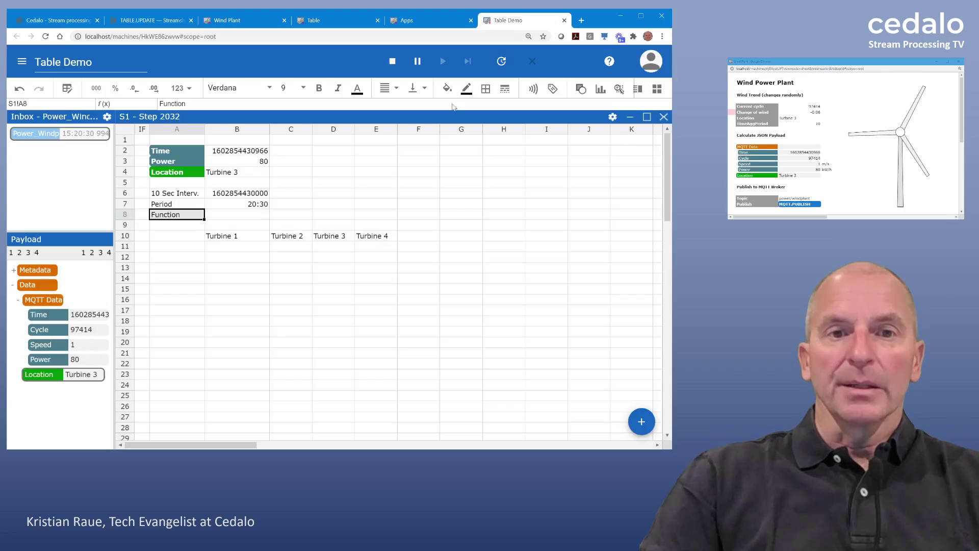
Step: Start a TABLE.UPDATE formula in cell B8 with A10:E20 as its cell range
{"action": "left_click", "coordinate": [217, 214]}
{"action": "type", "text": "="}
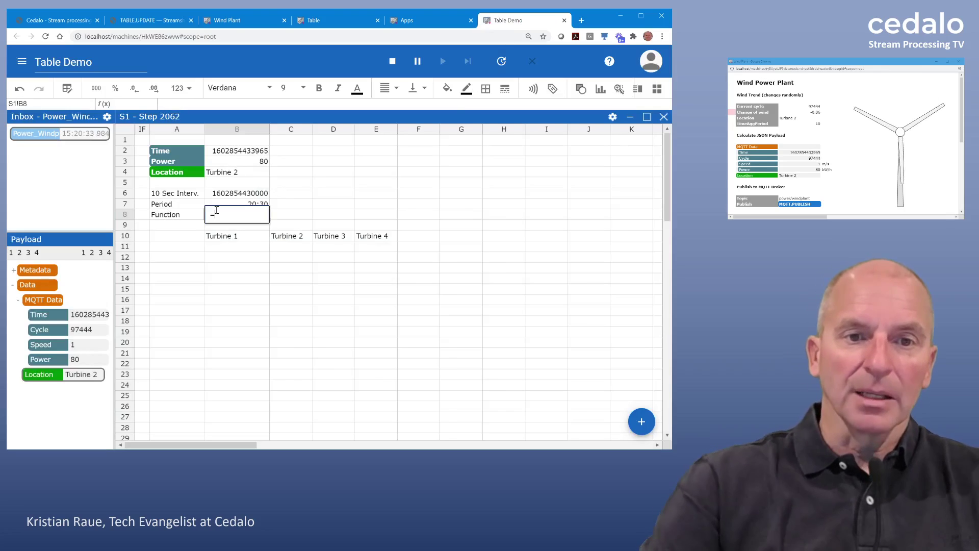
{"action": "type", "text": "tab"}
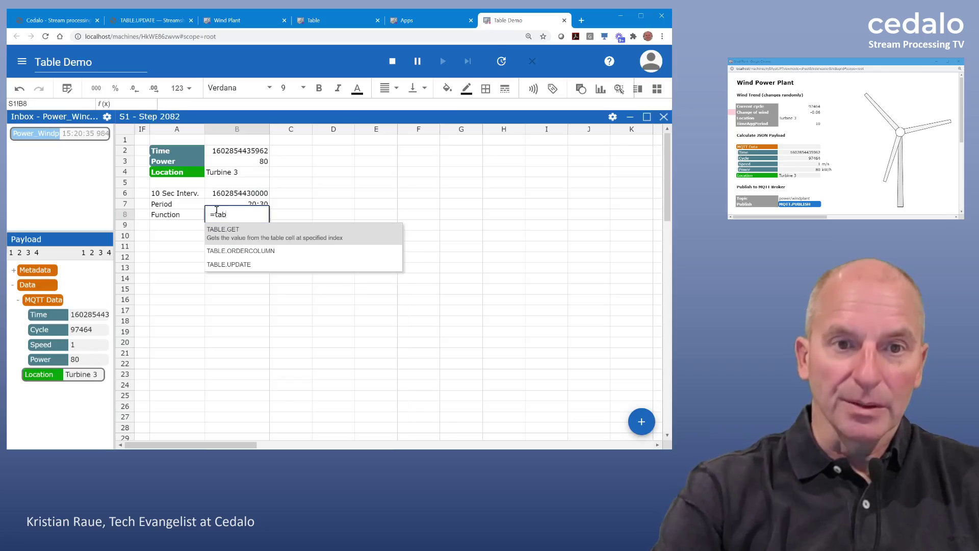
{"action": "left_click", "coordinate": [232, 265]}
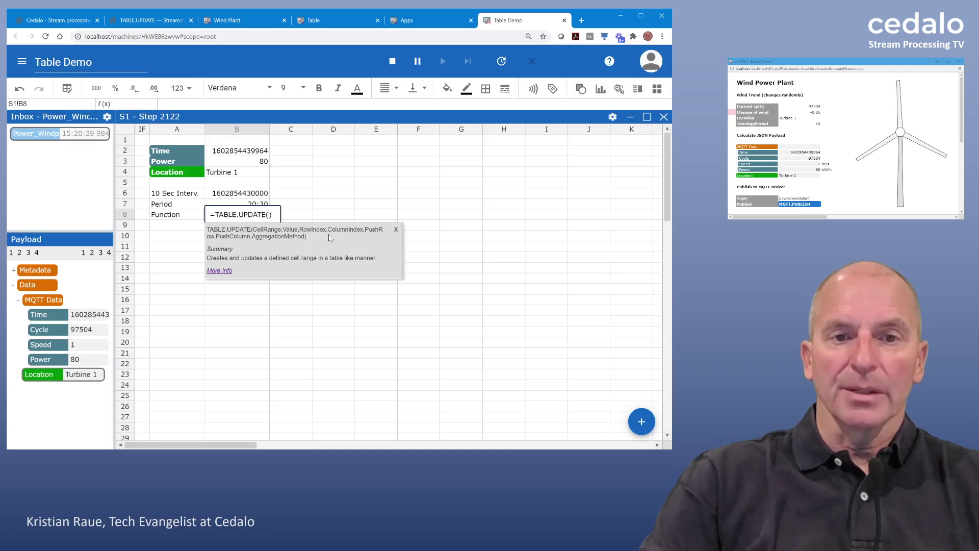
{"action": "left_click", "coordinate": [397, 233]}
{"action": "left_click_drag", "start_coordinate": [177, 236], "coordinate": [370, 337]}
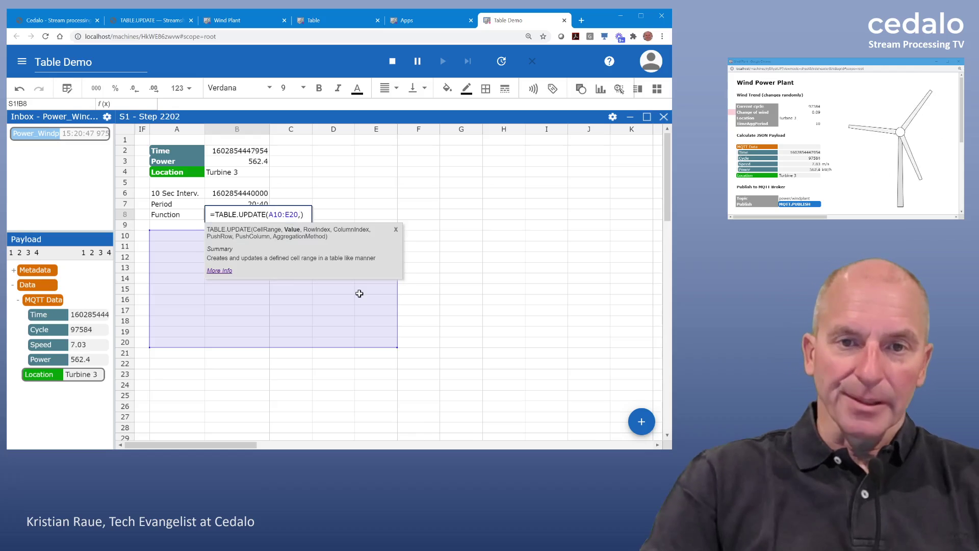
Step: Add B3 as the value, B7 as the row index and B4 as the column index of the TABLE.UPDATE formula
{"action": "left_click", "coordinate": [233, 162]}
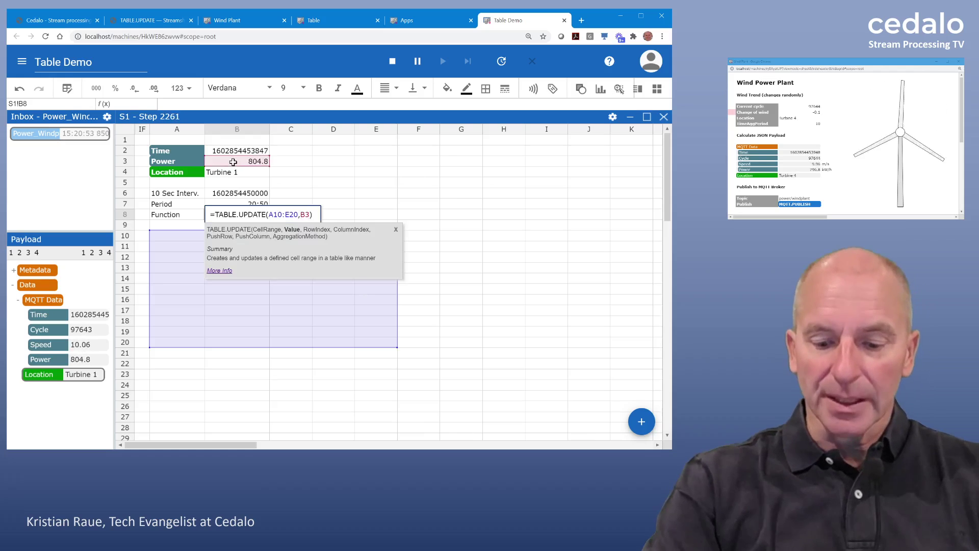
{"action": "type", "text": ","}
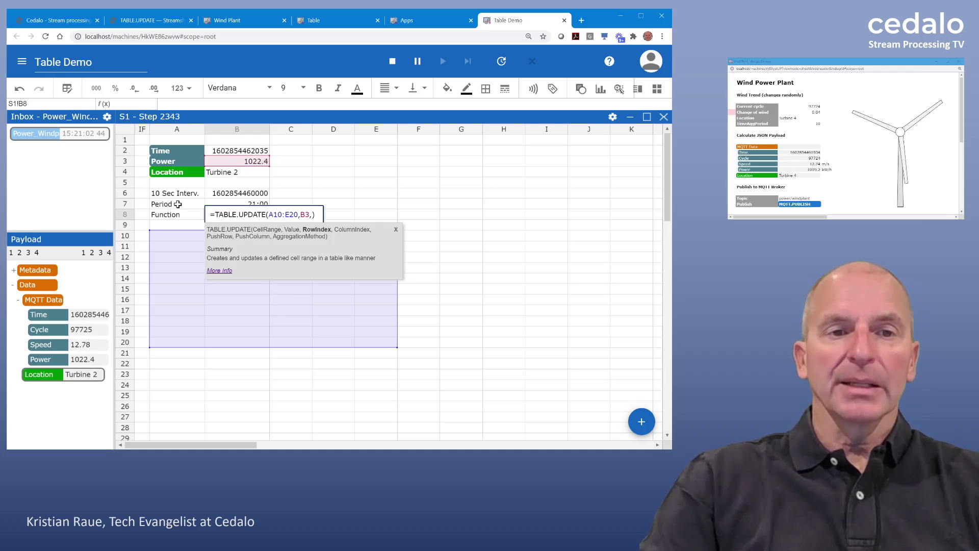
{"action": "left_click", "coordinate": [218, 203]}
{"action": "type", "text": ","}
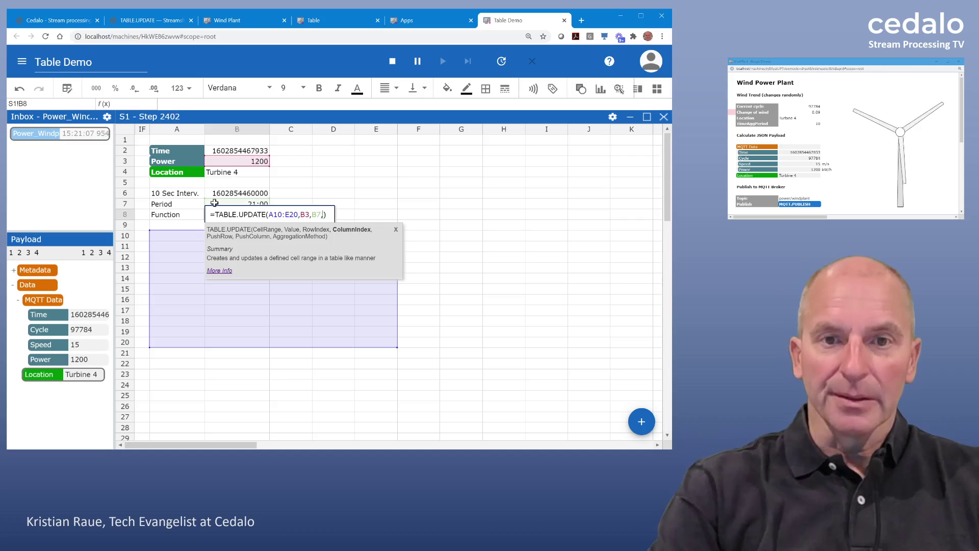
{"action": "left_click", "coordinate": [229, 173]}
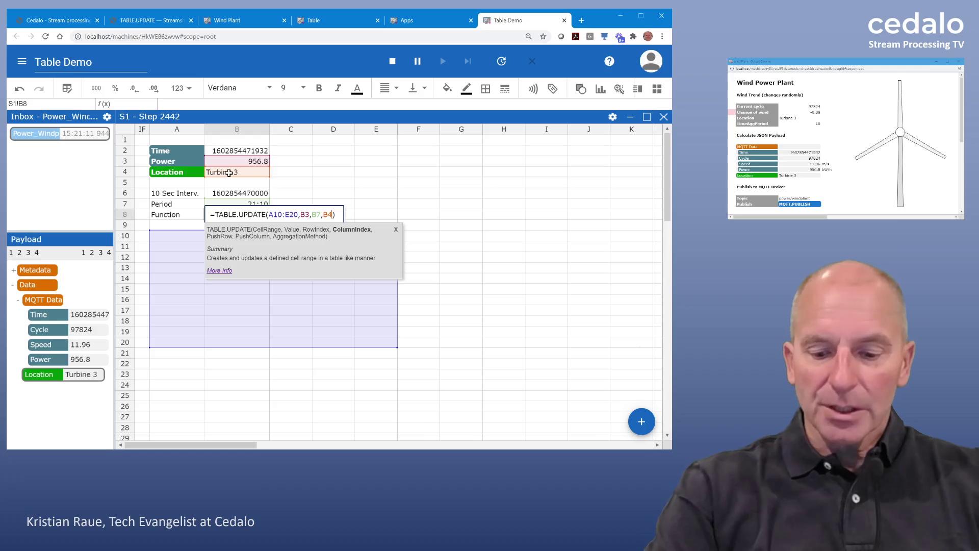
Step: Complete the TABLE.UPDATE formula with push row -1, push column 0 and aggregation method 9
{"action": "type", "text": ","}
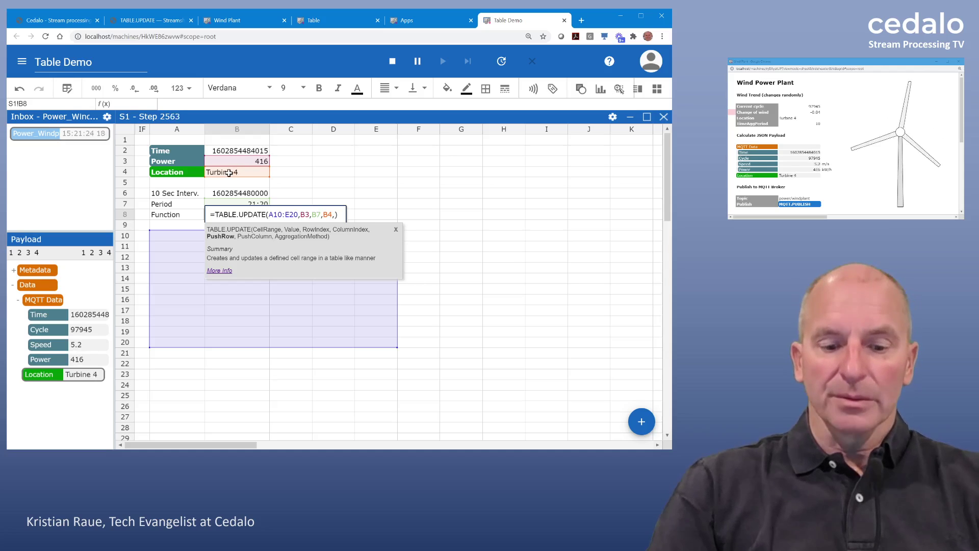
{"action": "type", "text": "-1"}
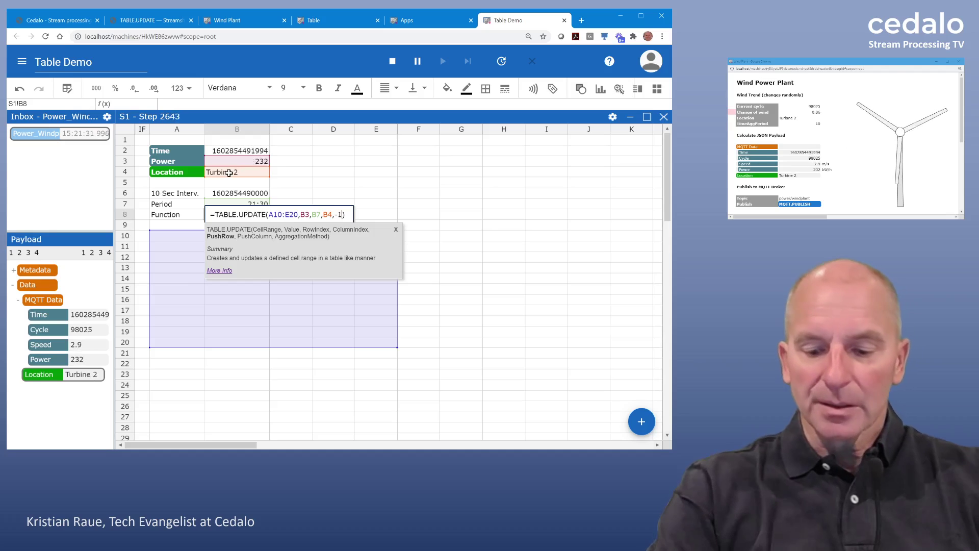
{"action": "type", "text": ",0"}
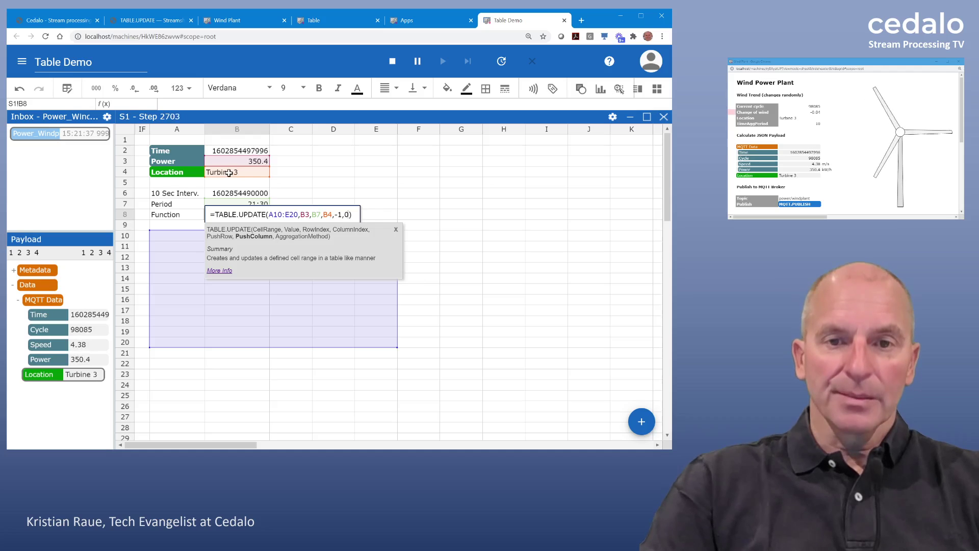
{"action": "type", "text": ","}
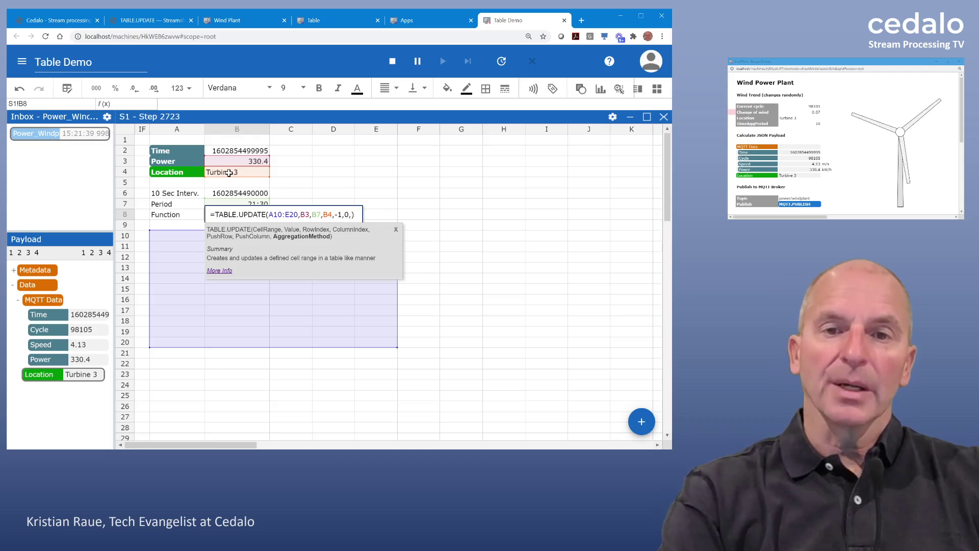
{"action": "type", "text": "9"}
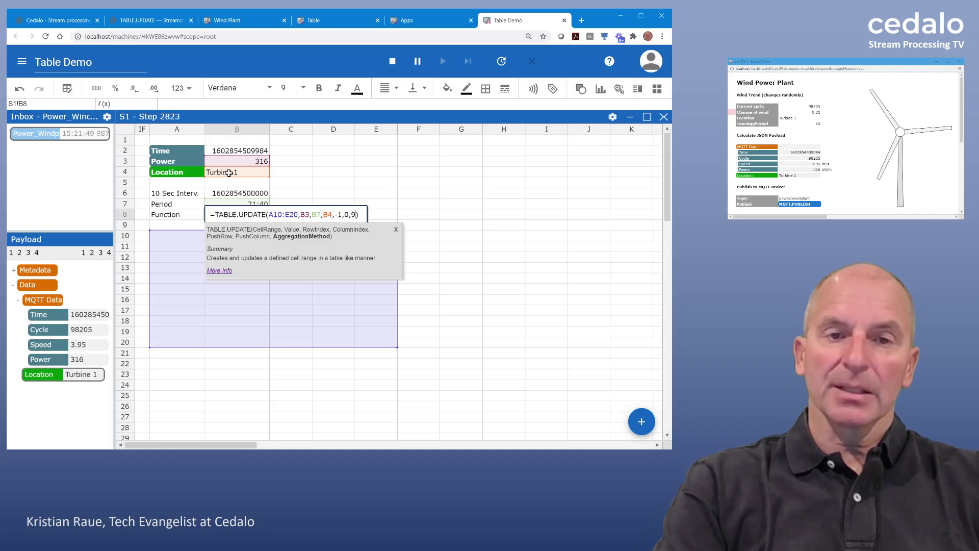
{"action": "key", "text": "Return"}
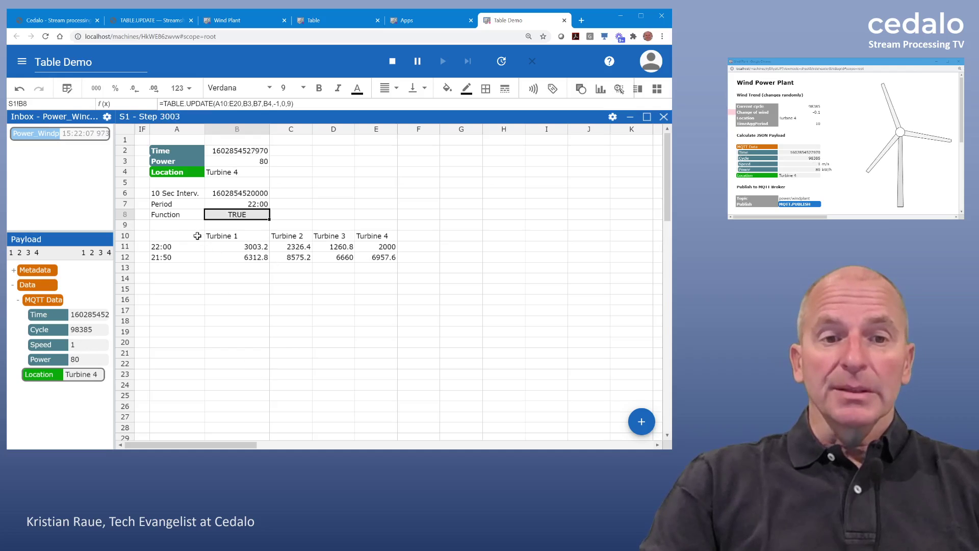
Step: Insert a stacked column chart of A10:E20 beside the table, covering about columns F to K and rows 2 to 20
{"action": "left_click_drag", "start_coordinate": [197, 235], "coordinate": [371, 337]}
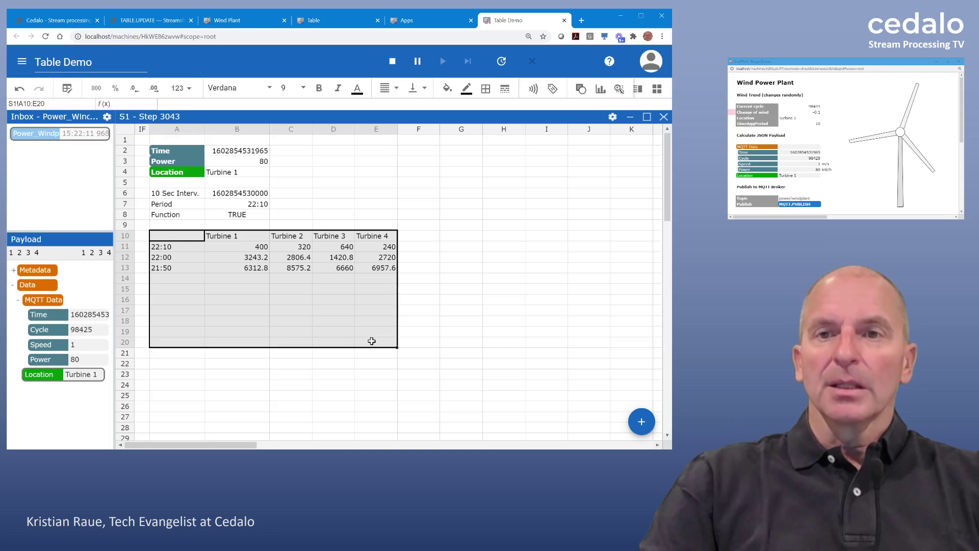
{"action": "left_click", "coordinate": [600, 90]}
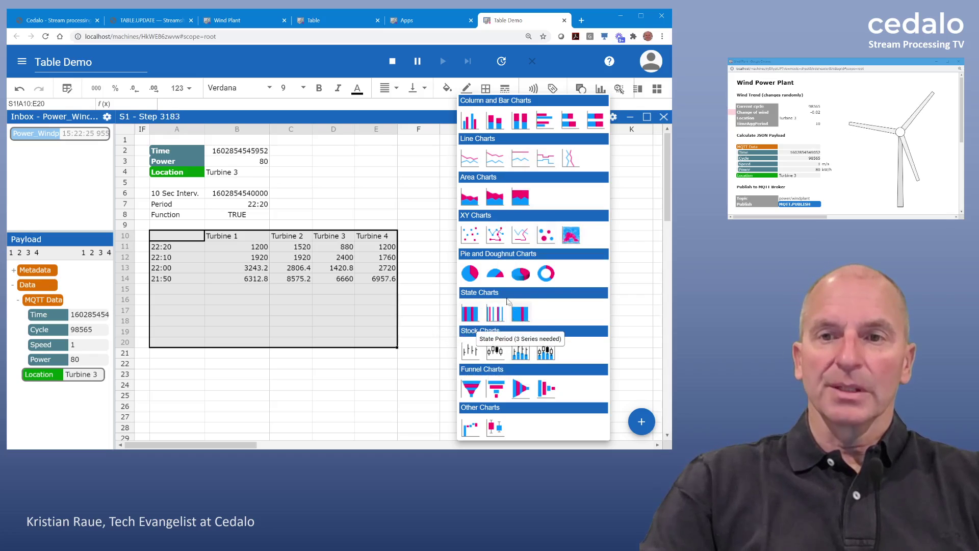
{"action": "left_click", "coordinate": [495, 124]}
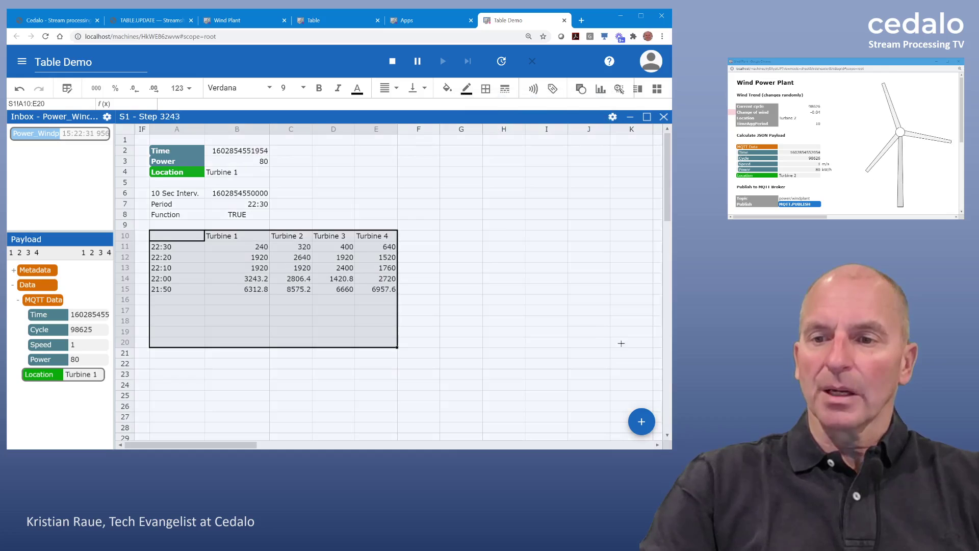
{"action": "left_click_drag", "start_coordinate": [630, 348], "coordinate": [629, 347]}
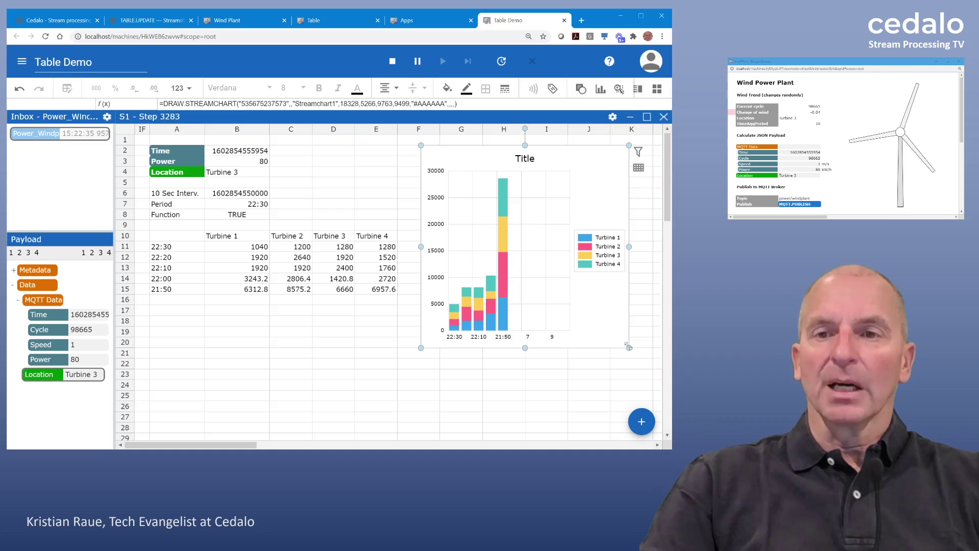
Step: Change the chart title to "Total Power Production (10 Sec. Interv.)"
{"action": "left_click", "coordinate": [524, 158]}
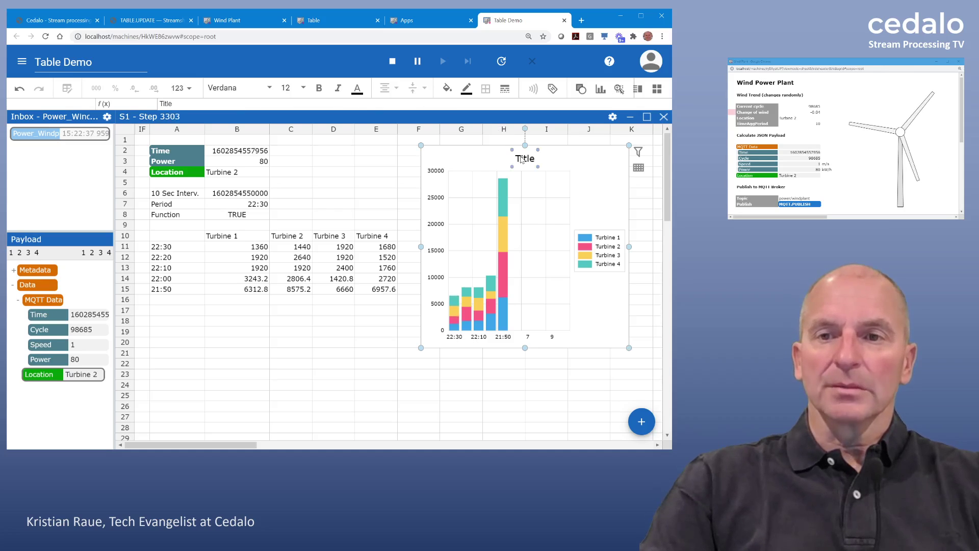
{"action": "left_click_drag", "start_coordinate": [184, 104], "coordinate": [116, 103]}
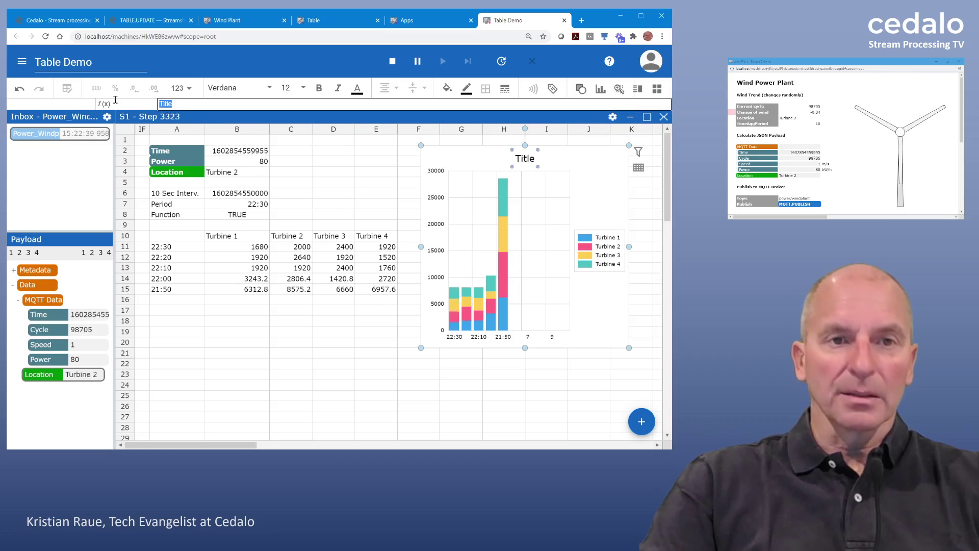
{"action": "type", "text": "Tot"}
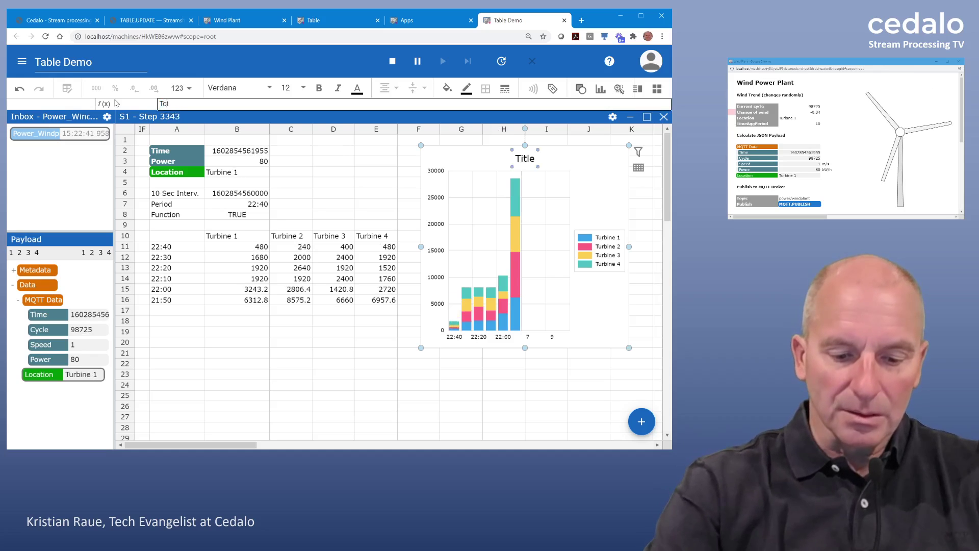
{"action": "type", "text": "al "}
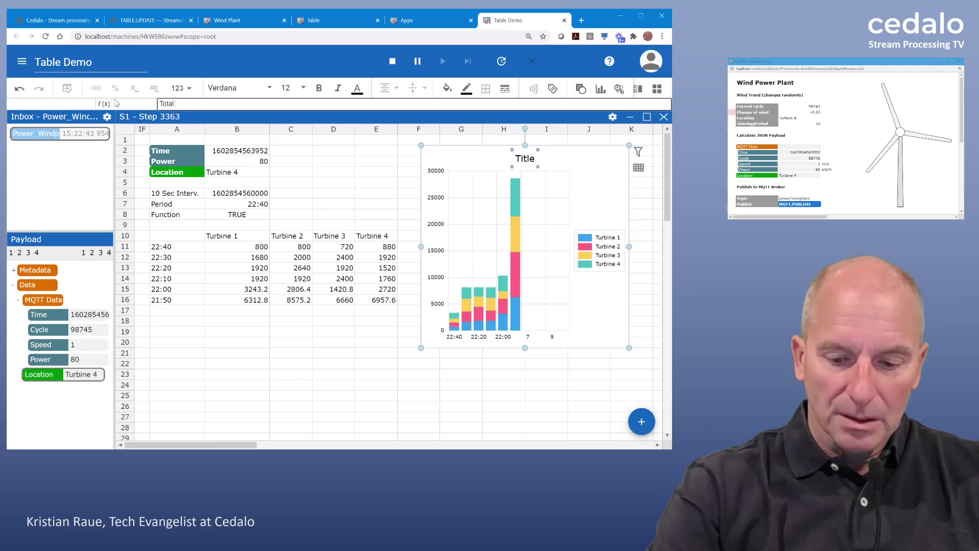
{"action": "type", "text": "Power Pro"}
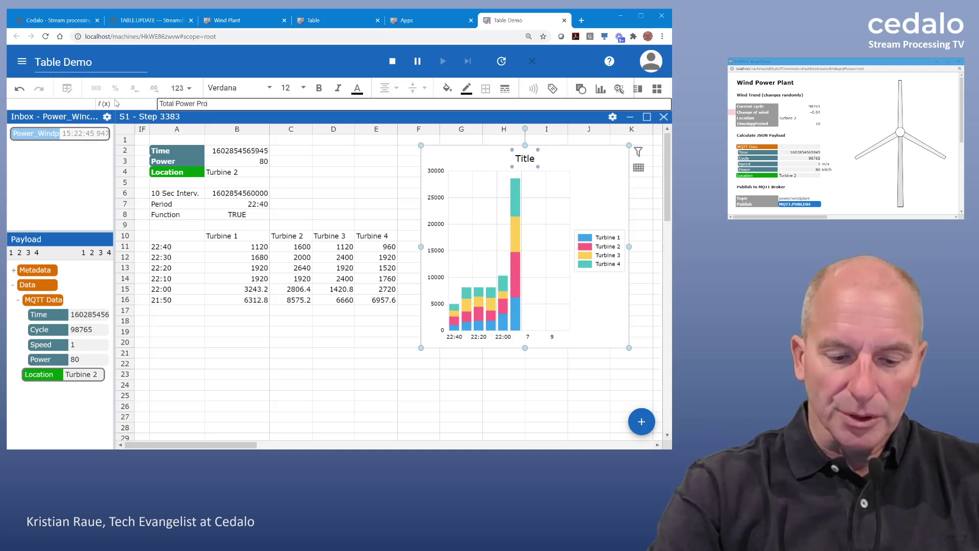
{"action": "type", "text": "duction"}
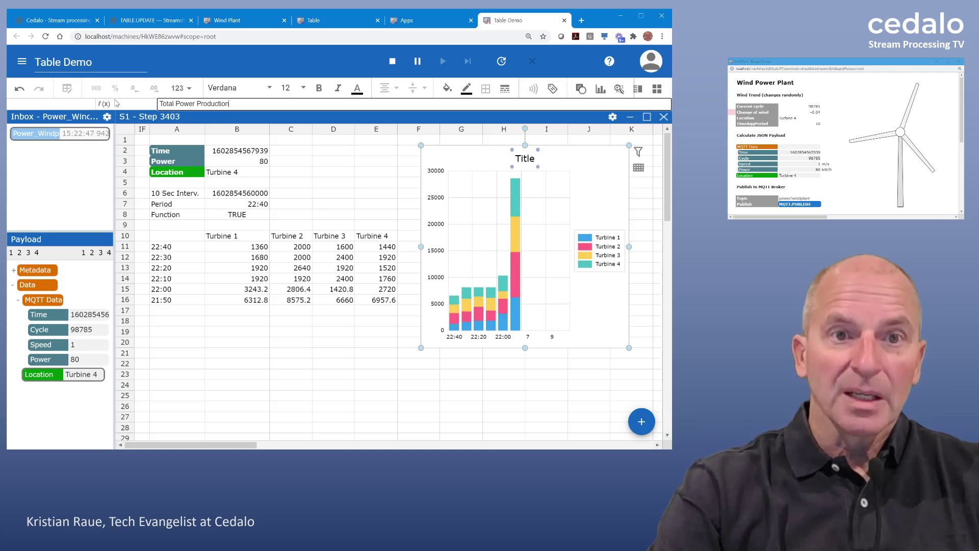
{"action": "type", "text": " (10"}
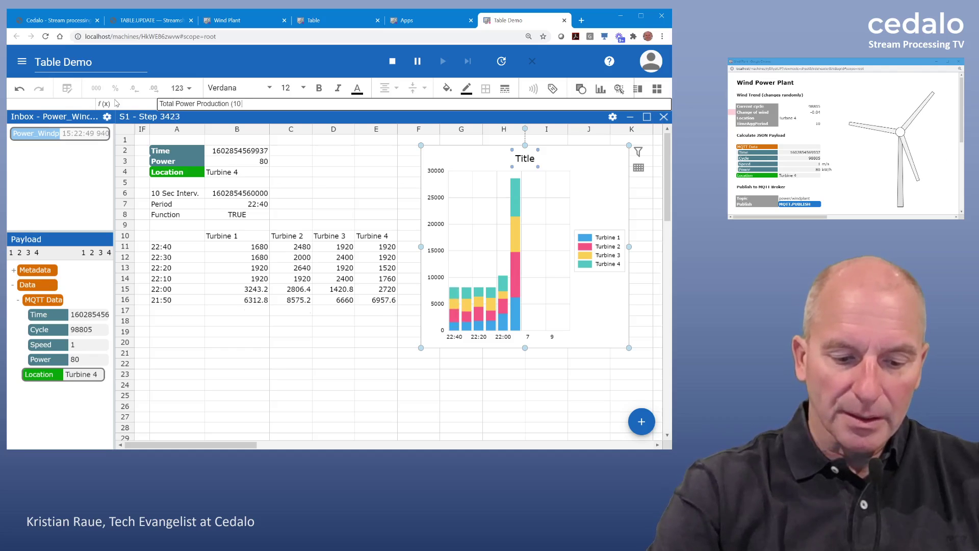
{"action": "type", "text": " Sec. "}
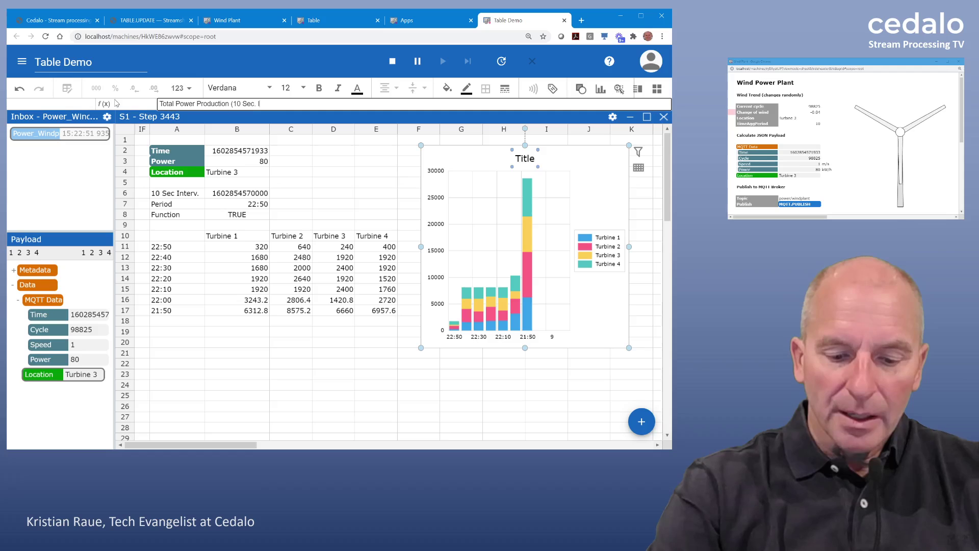
{"action": "type", "text": "Interv"}
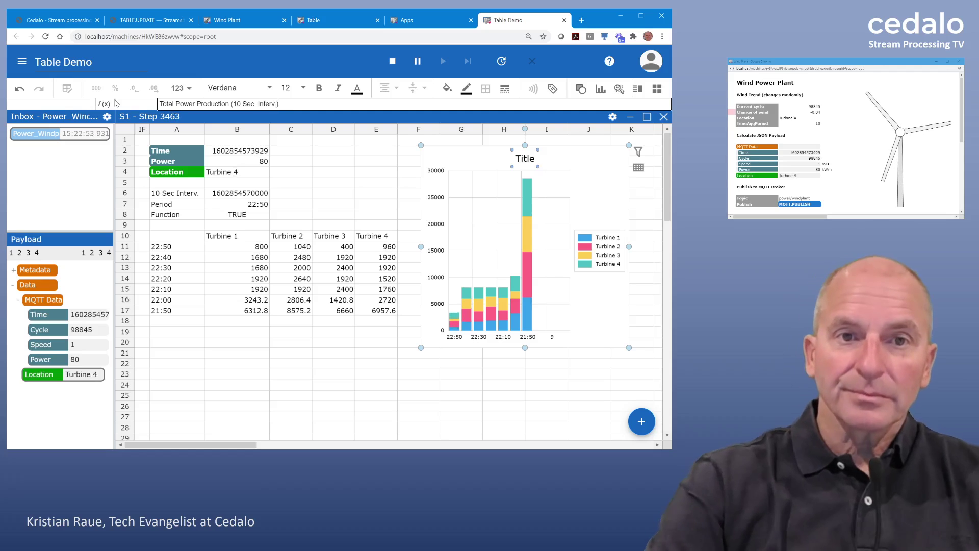
{"action": "type", "text": ".)"}
{"action": "key", "text": "Return"}
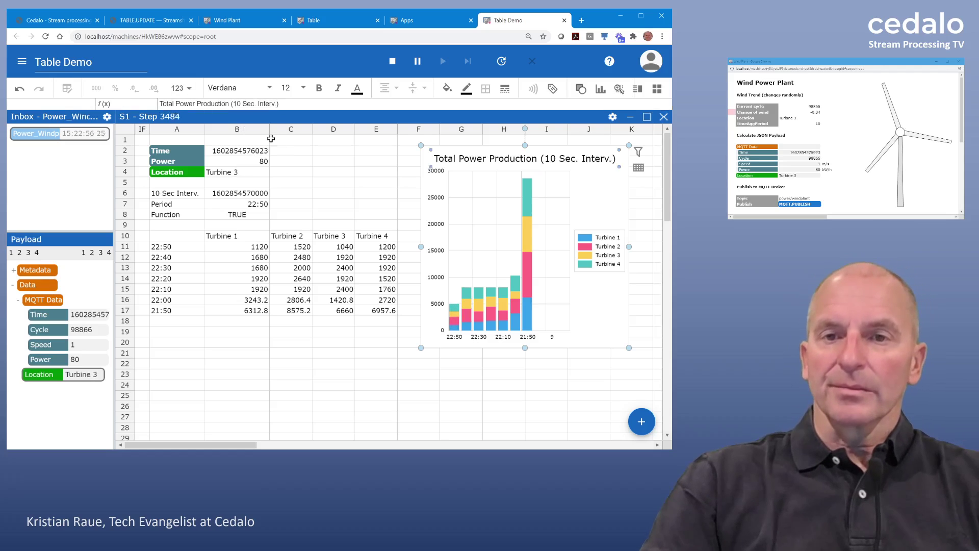
Step: Rotate the labels of the chart's horizontal axis by 90 degrees
{"action": "left_click", "coordinate": [509, 341]}
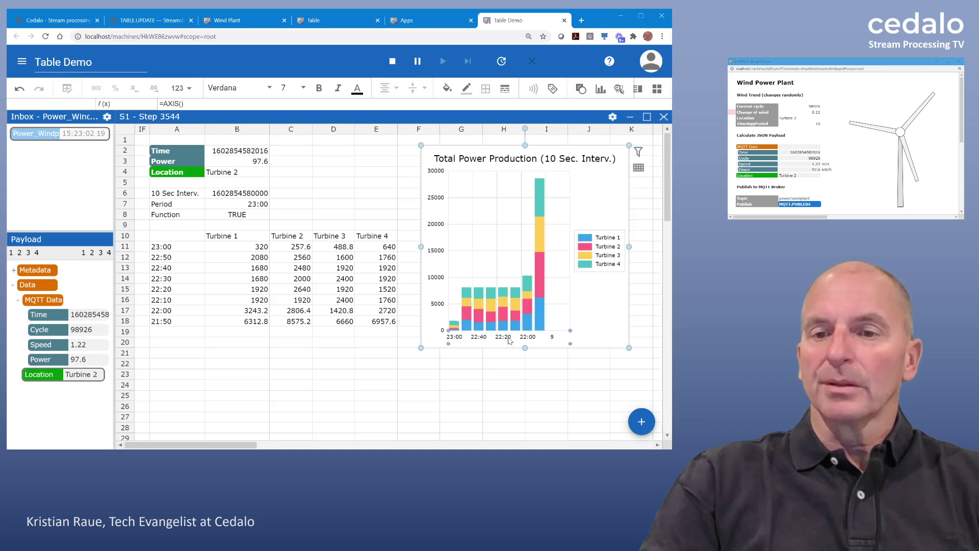
{"action": "double_click", "coordinate": [509, 340]}
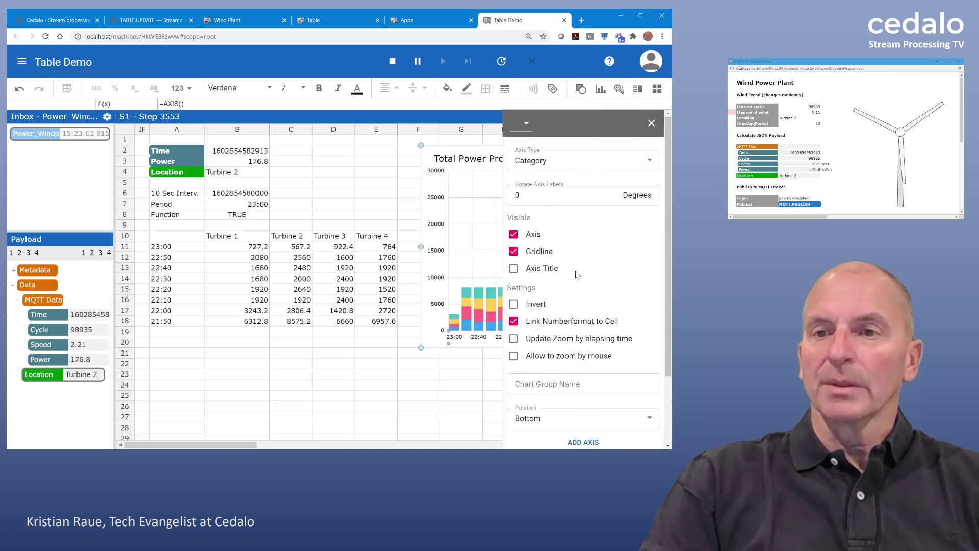
{"action": "left_click", "coordinate": [521, 195]}
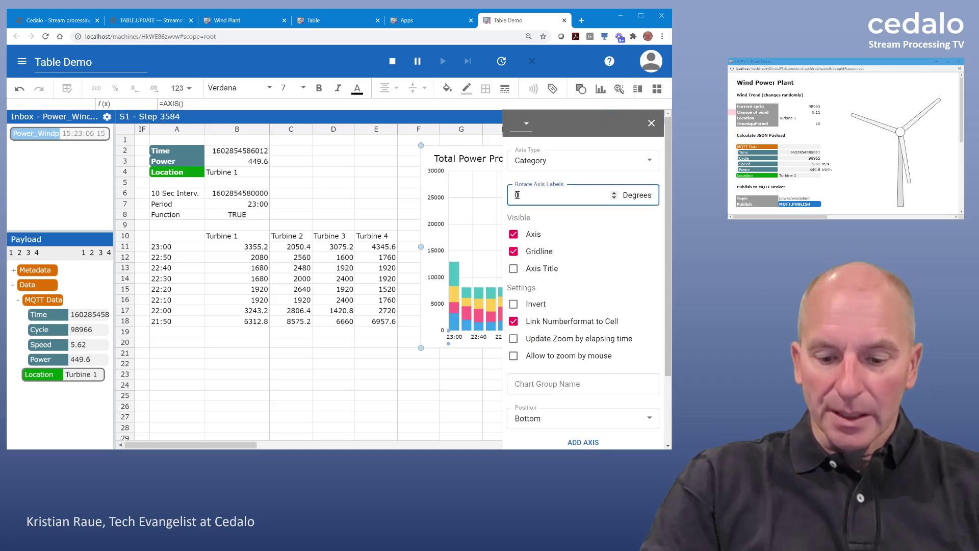
{"action": "type", "text": "90"}
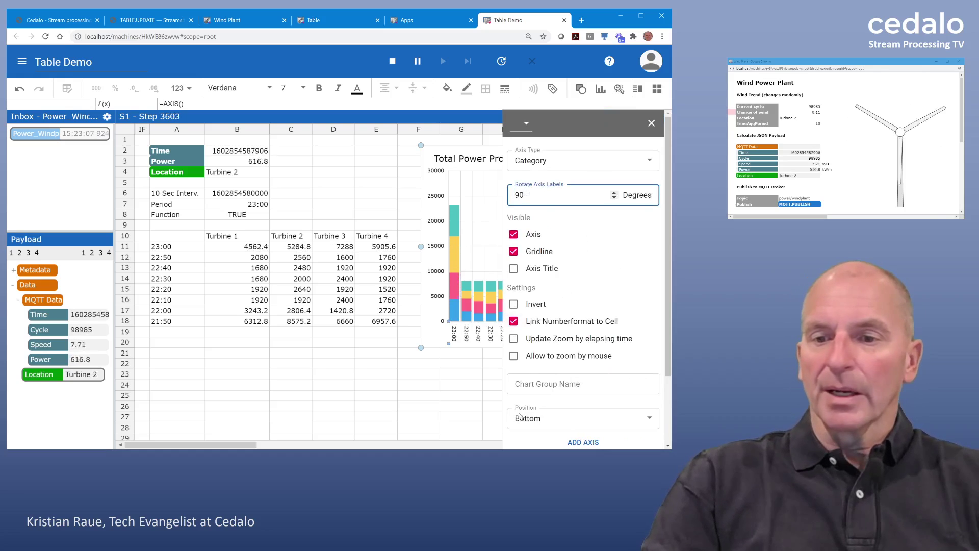
Step: Format the turbine power values in B11:E20 as rounded numbers
{"action": "left_click", "coordinate": [489, 387]}
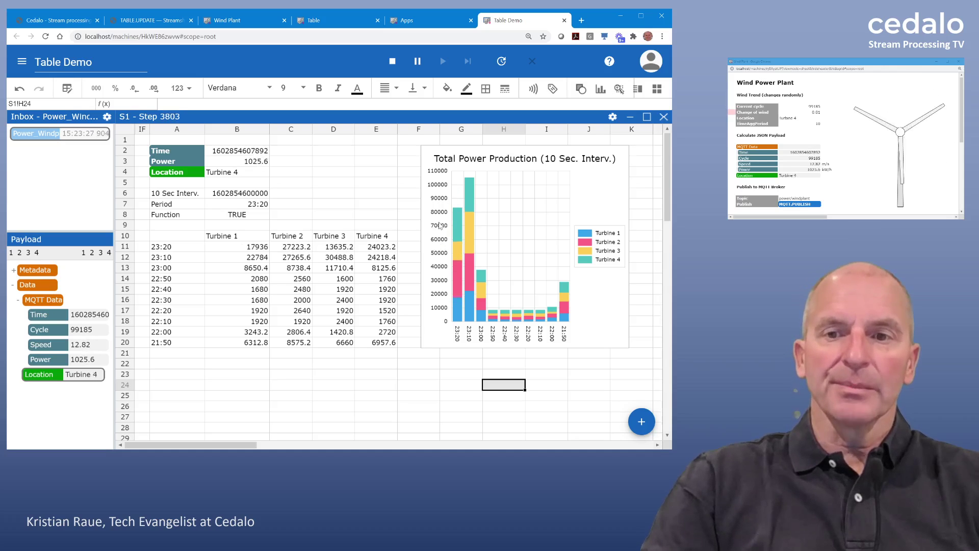
{"action": "left_click_drag", "start_coordinate": [218, 245], "coordinate": [390, 342]}
{"action": "left_click", "coordinate": [180, 90]}
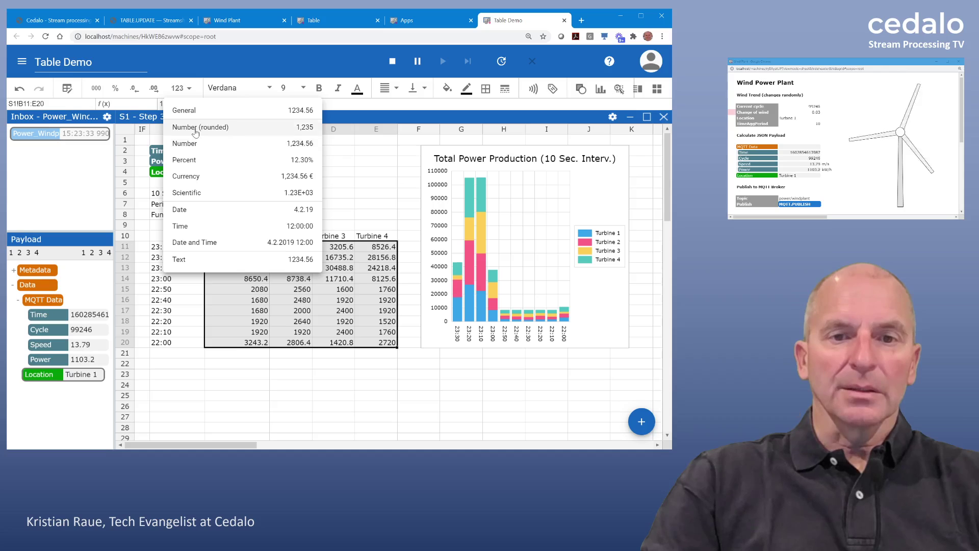
{"action": "left_click", "coordinate": [196, 127]}
{"action": "left_click", "coordinate": [271, 395]}
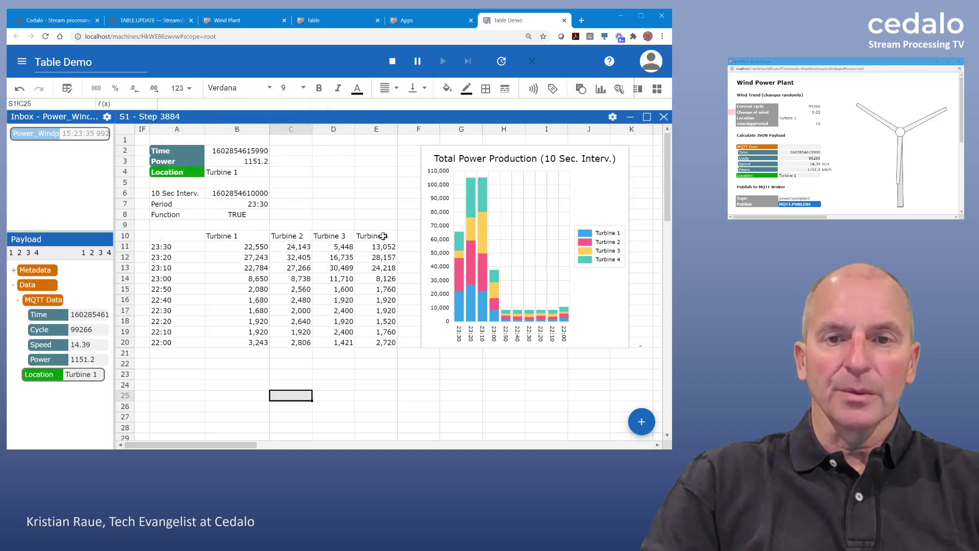
Step: Fill the table header row A10:E10 with light grey D9D9D9
{"action": "left_click_drag", "start_coordinate": [380, 236], "coordinate": [193, 229]}
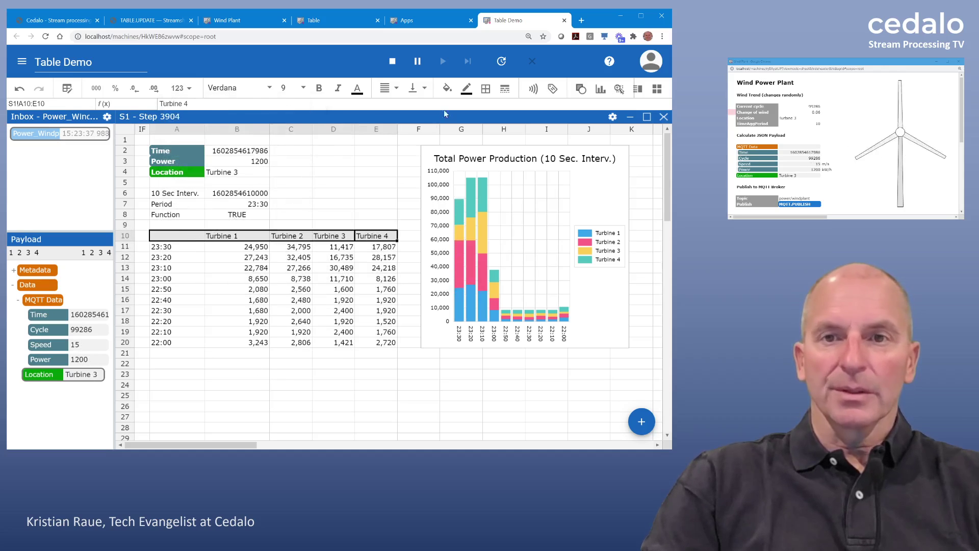
{"action": "left_click", "coordinate": [446, 90]}
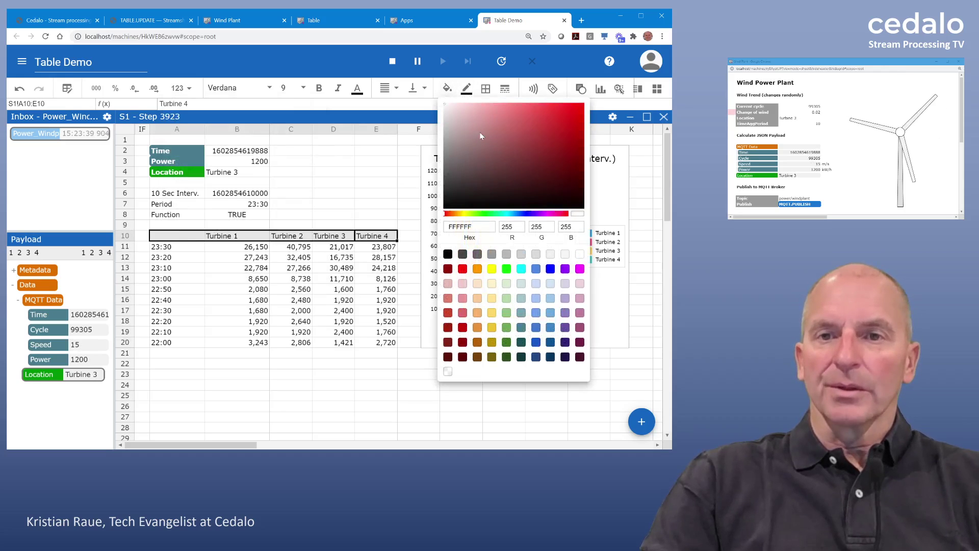
{"action": "left_click", "coordinate": [536, 254]}
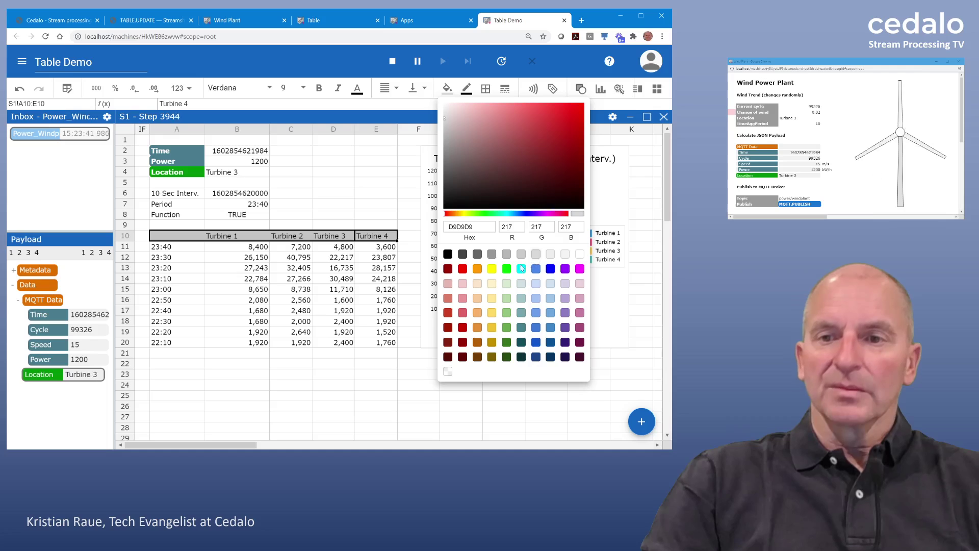
{"action": "left_click", "coordinate": [343, 297]}
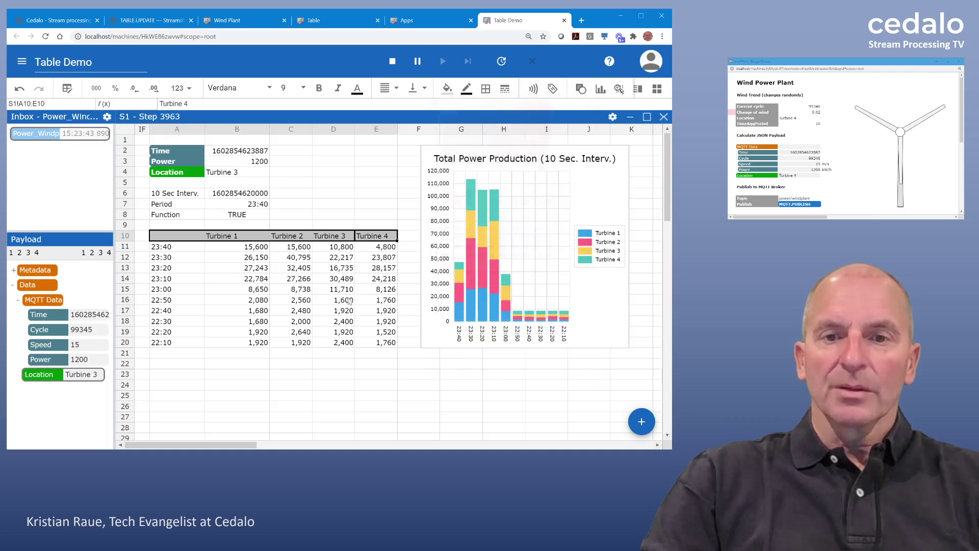
{"action": "left_click", "coordinate": [347, 301]}
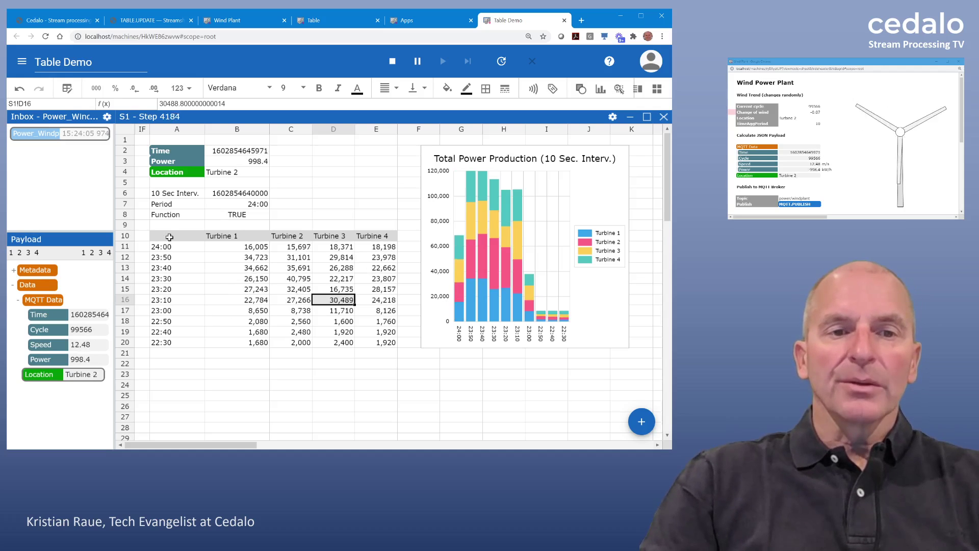
Step: Browse the stream functions offered by the Function Wizard for cell A22, and leave the wizard without inserting one
{"action": "left_click", "coordinate": [174, 368]}
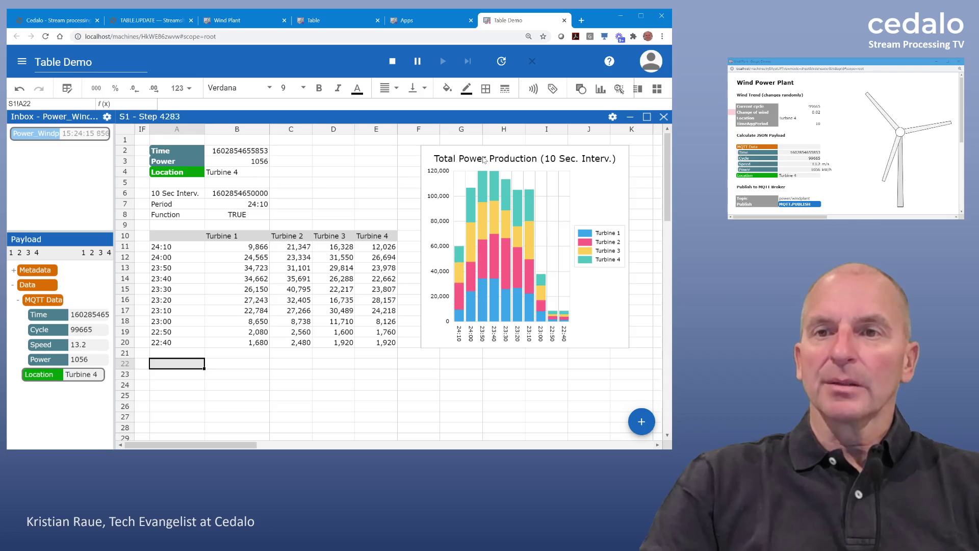
{"action": "left_click", "coordinate": [532, 89]}
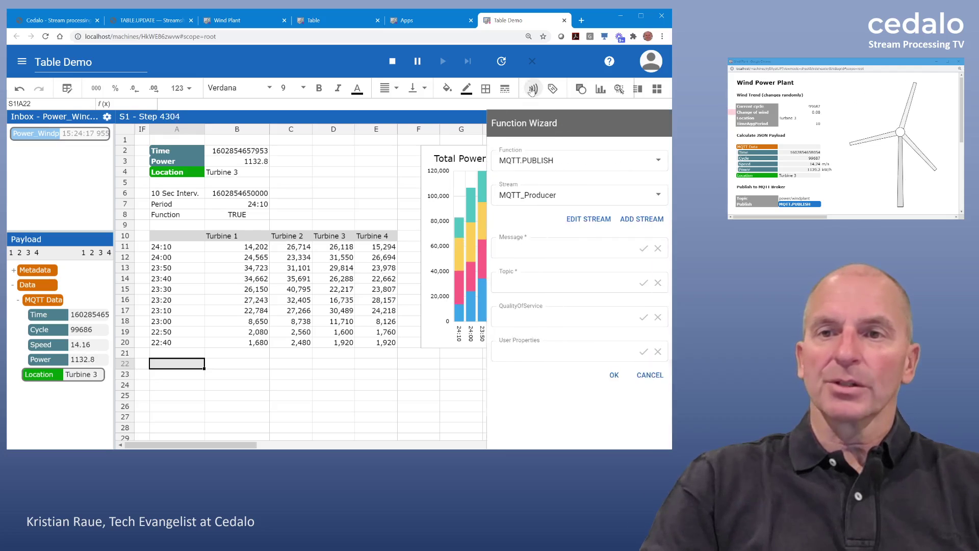
{"action": "left_click", "coordinate": [549, 164]}
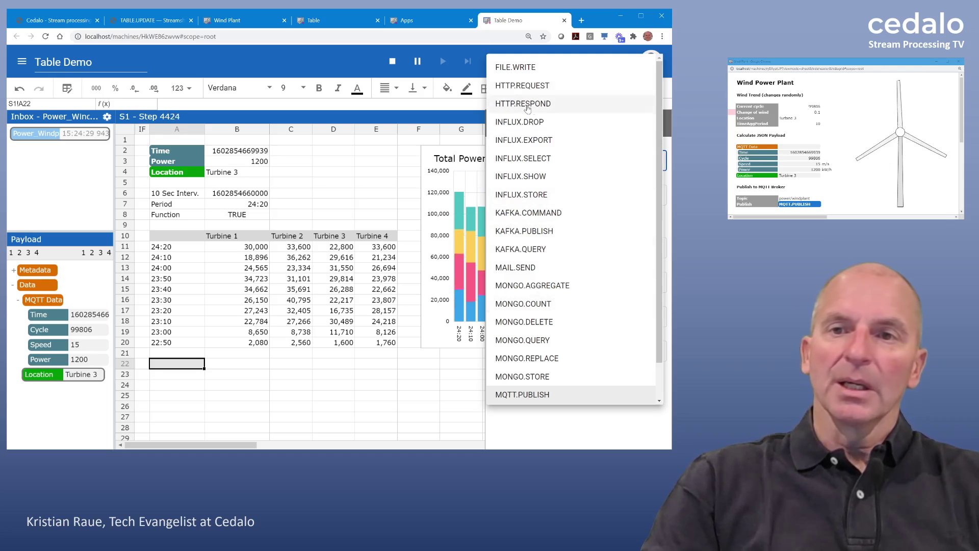
{"action": "scroll", "coordinate": [558, 357], "scroll_direction": "down", "scroll_amount": 2}
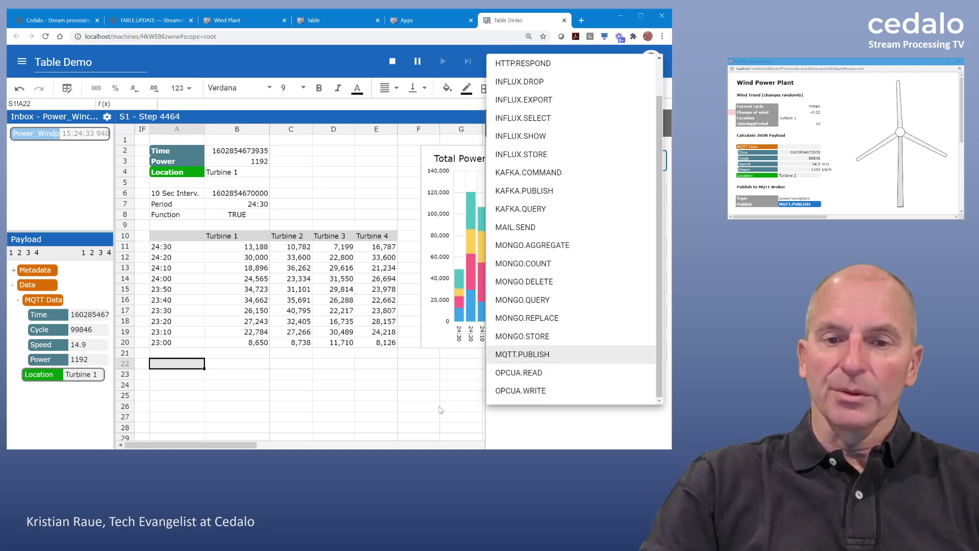
{"action": "left_click", "coordinate": [240, 405]}
{"action": "left_click", "coordinate": [269, 392]}
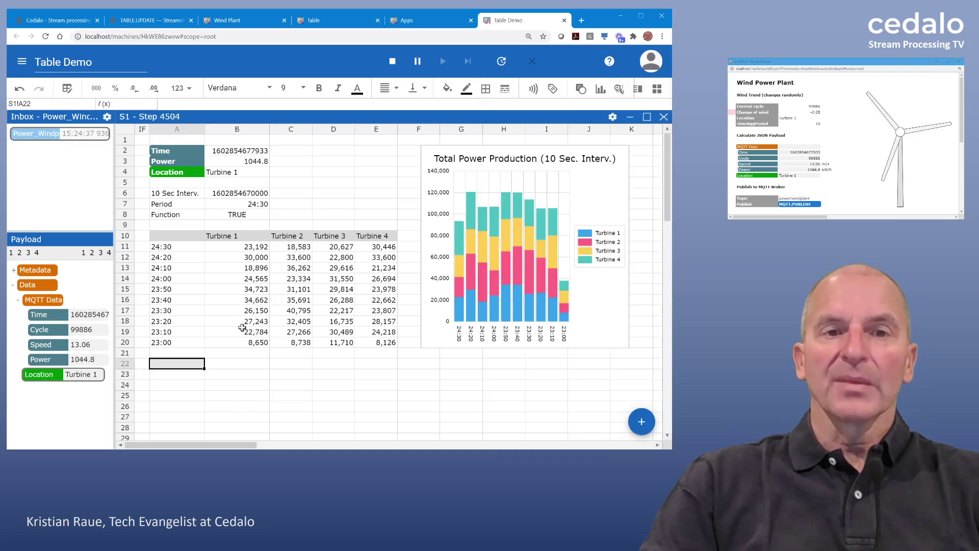
Step: Inspect the MQTT.PUBLISH formula in cell B23 of the Wind Plant app without changing it
{"action": "left_click", "coordinate": [226, 20]}
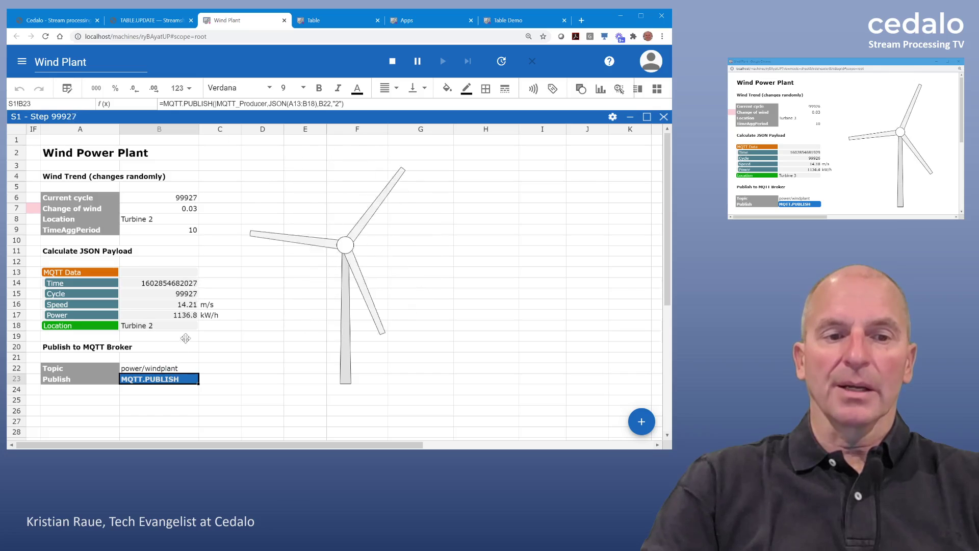
{"action": "left_click", "coordinate": [207, 104]}
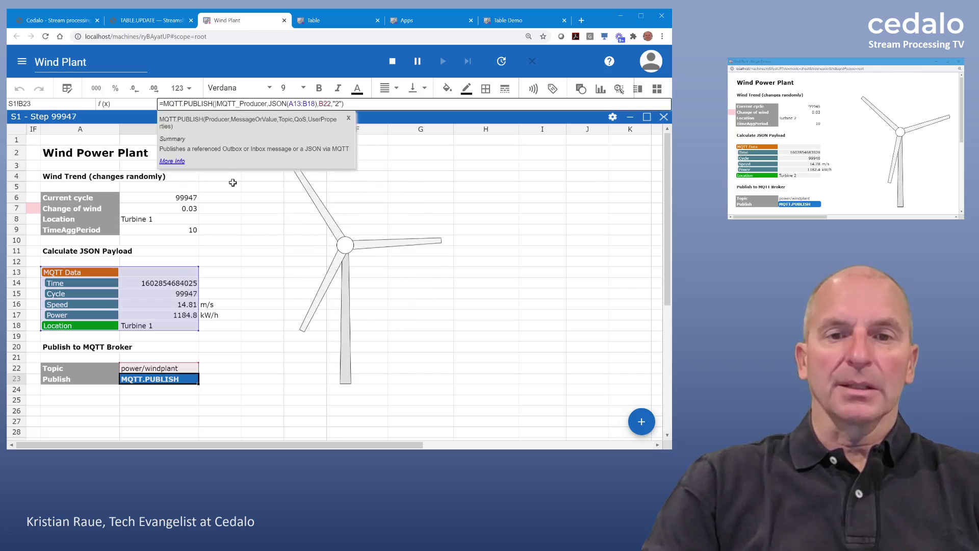
{"action": "key", "text": "Escape"}
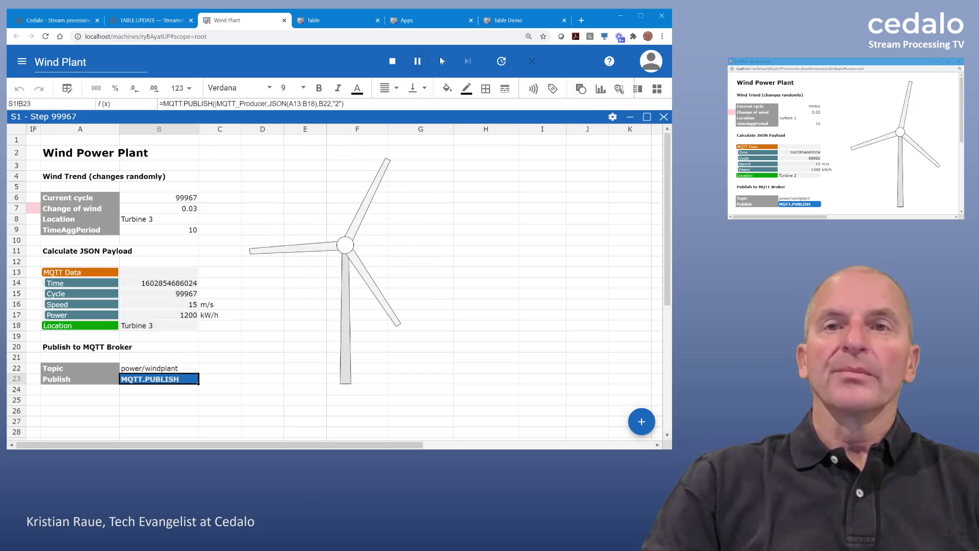
Step: Compare the Table Demo app with the finished Table app and return to Table Demo
{"action": "left_click", "coordinate": [508, 21]}
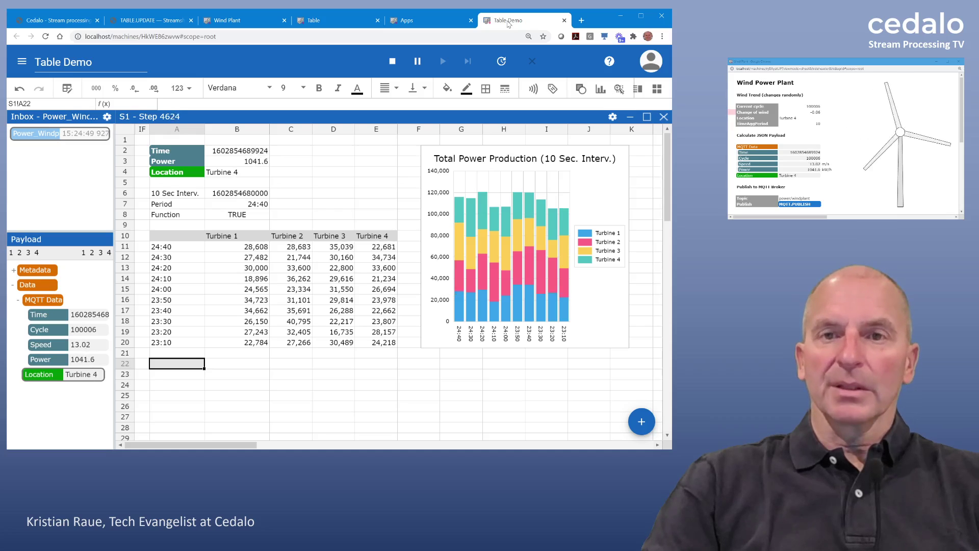
{"action": "left_click", "coordinate": [345, 24]}
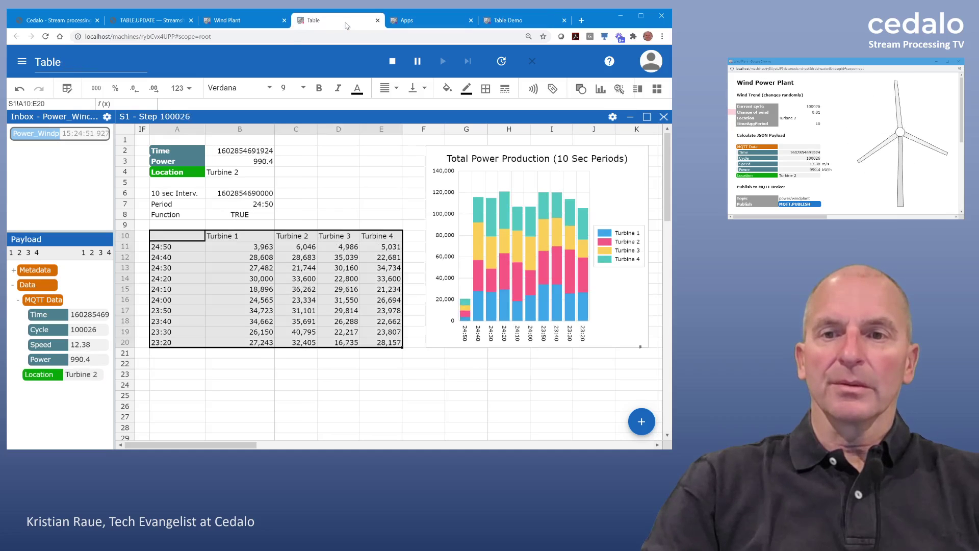
{"action": "left_click", "coordinate": [509, 23]}
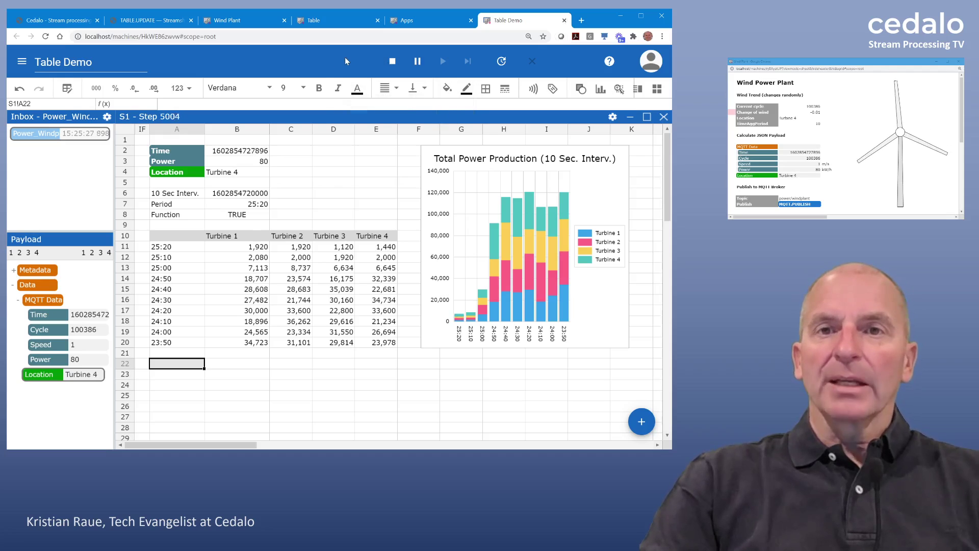
Step: Look through the use-case posts in the video blog on the Cedalo website
{"action": "left_click", "coordinate": [59, 20]}
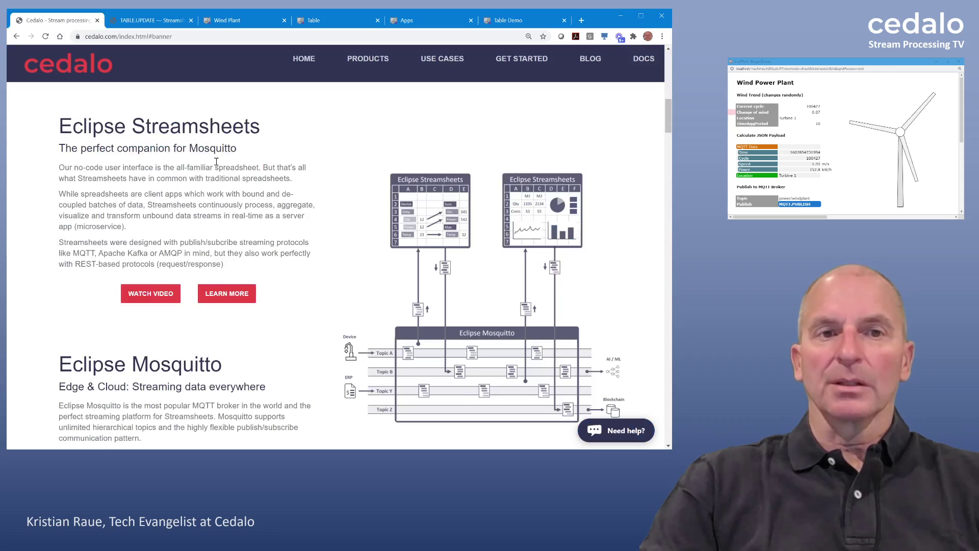
{"action": "scroll", "coordinate": [193, 197], "scroll_direction": "up", "scroll_amount": 10}
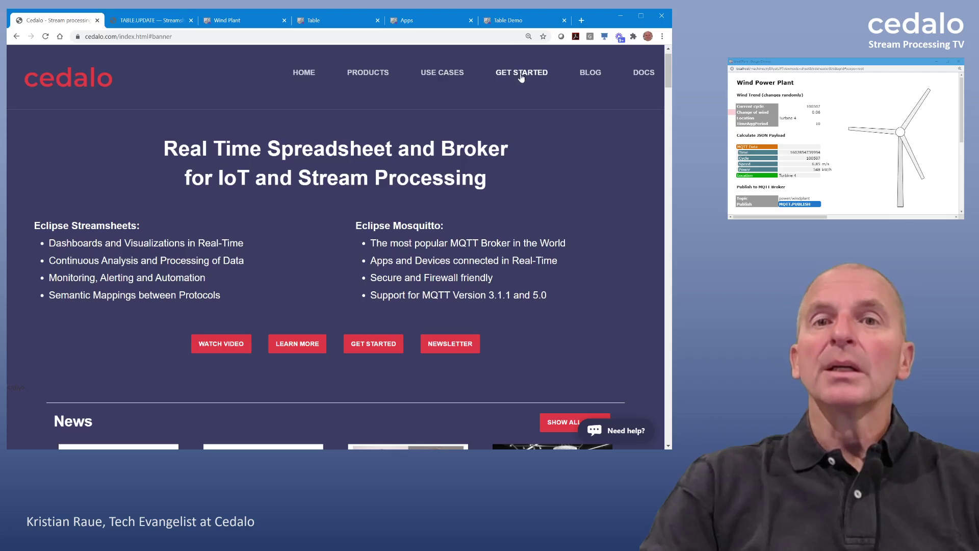
{"action": "left_click", "coordinate": [585, 73]}
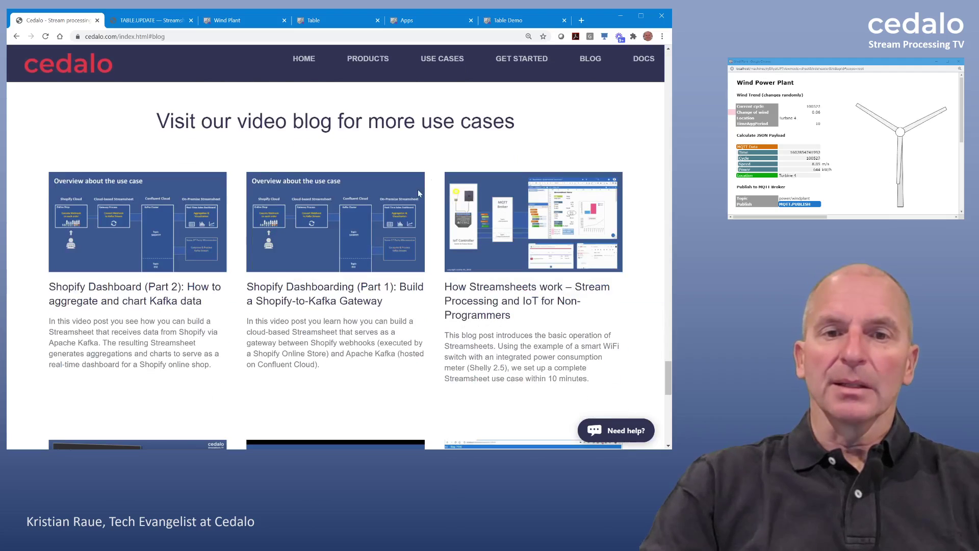
{"action": "scroll", "coordinate": [341, 240], "scroll_direction": "down", "scroll_amount": 4}
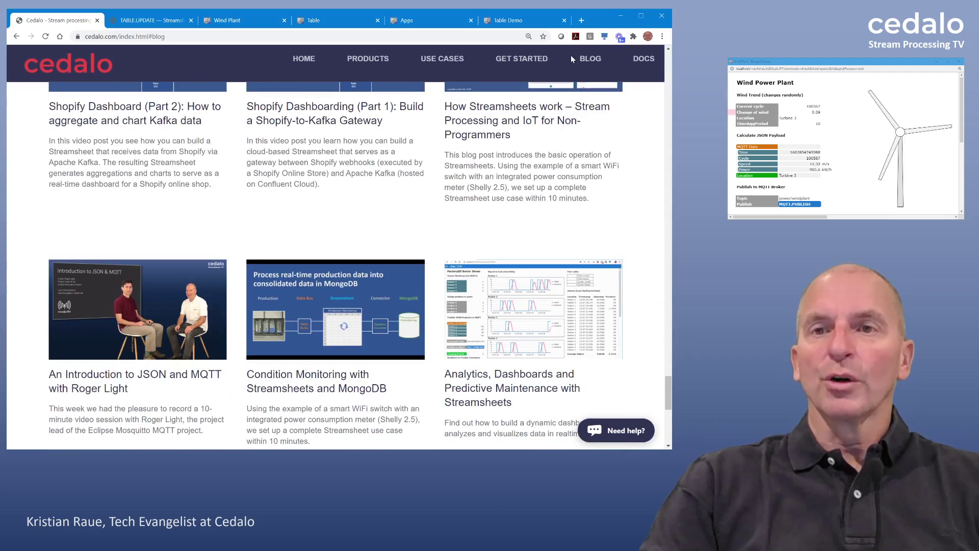
Step: Review the download and support options on Cedalo's Get Started page, and return to the Table Demo app
{"action": "left_click", "coordinate": [533, 62]}
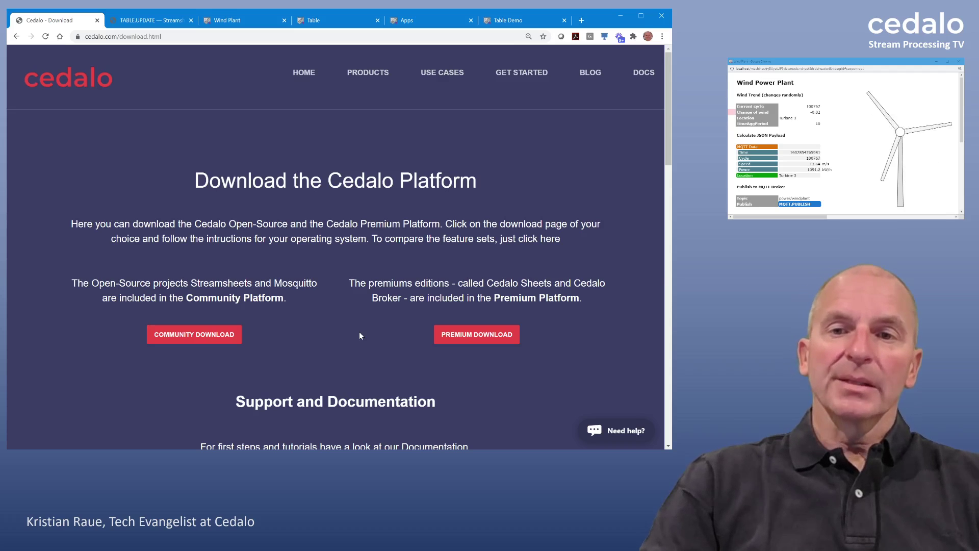
{"action": "scroll", "coordinate": [360, 335], "scroll_direction": "down", "scroll_amount": 1}
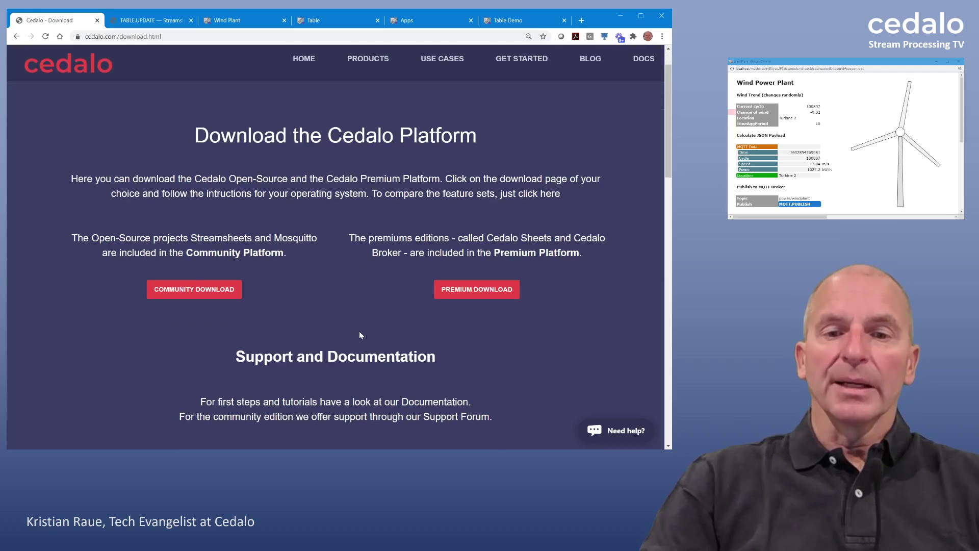
{"action": "scroll", "coordinate": [359, 335], "scroll_direction": "down", "scroll_amount": 2}
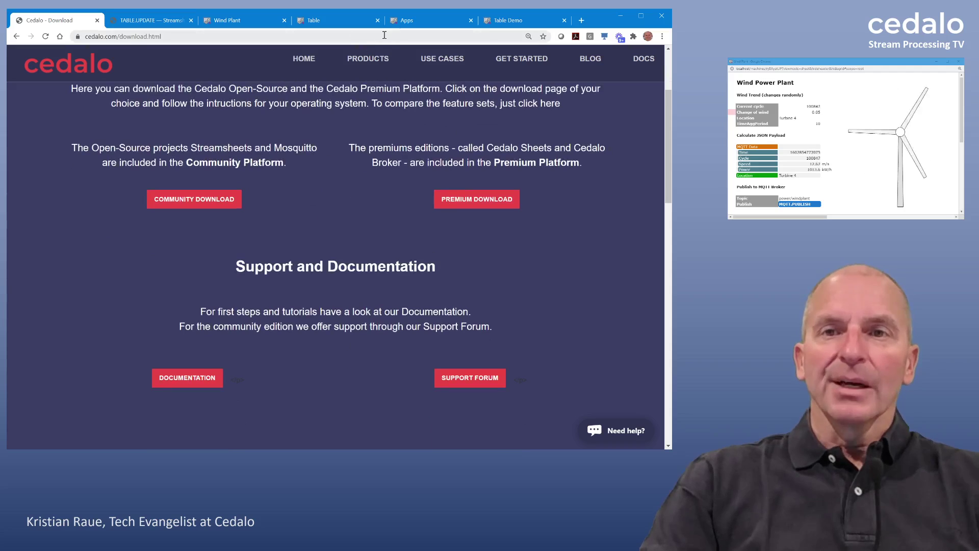
{"action": "left_click", "coordinate": [502, 20]}
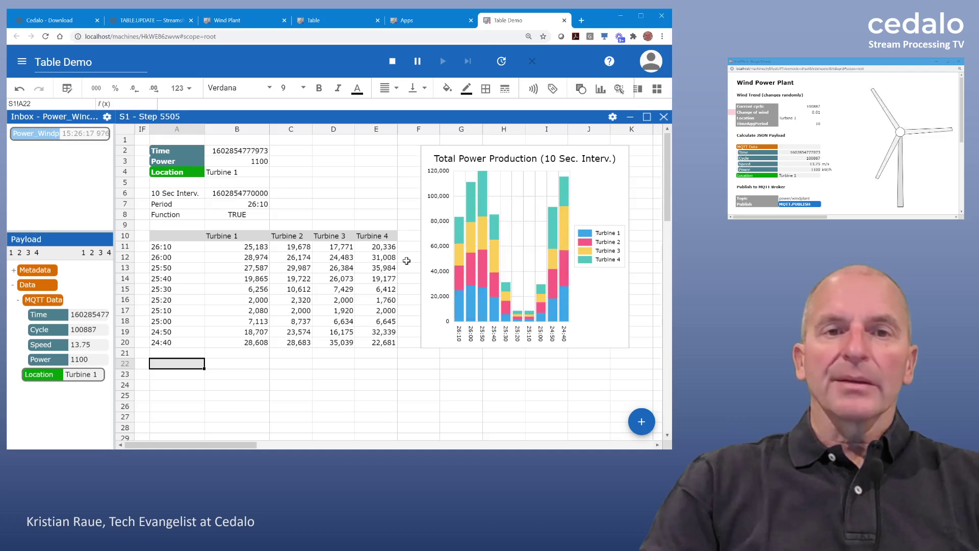